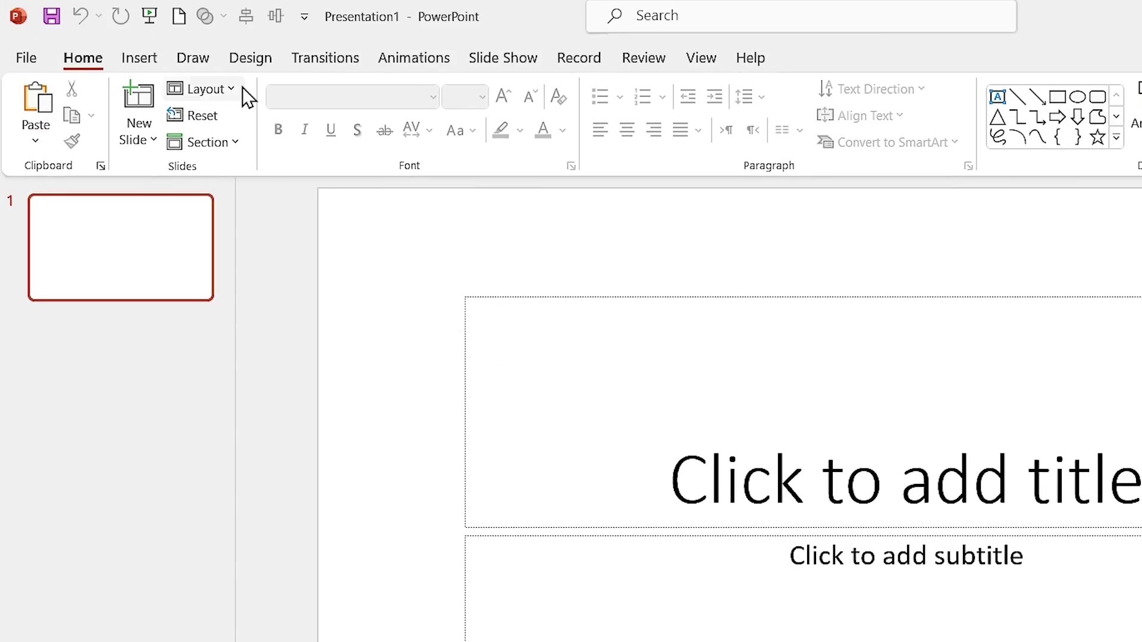
- Switch the slide to the Blank layout and search stock 3D models for 'flower'
{"action": "left_click", "coordinate": [227, 94]}
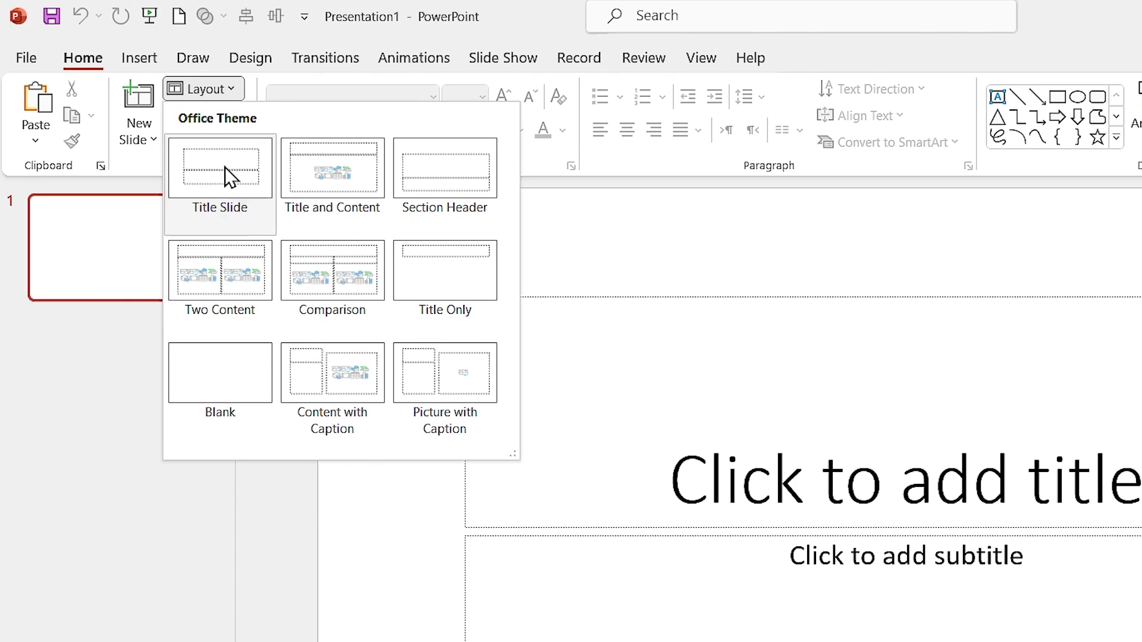
{"action": "left_click", "coordinate": [233, 373]}
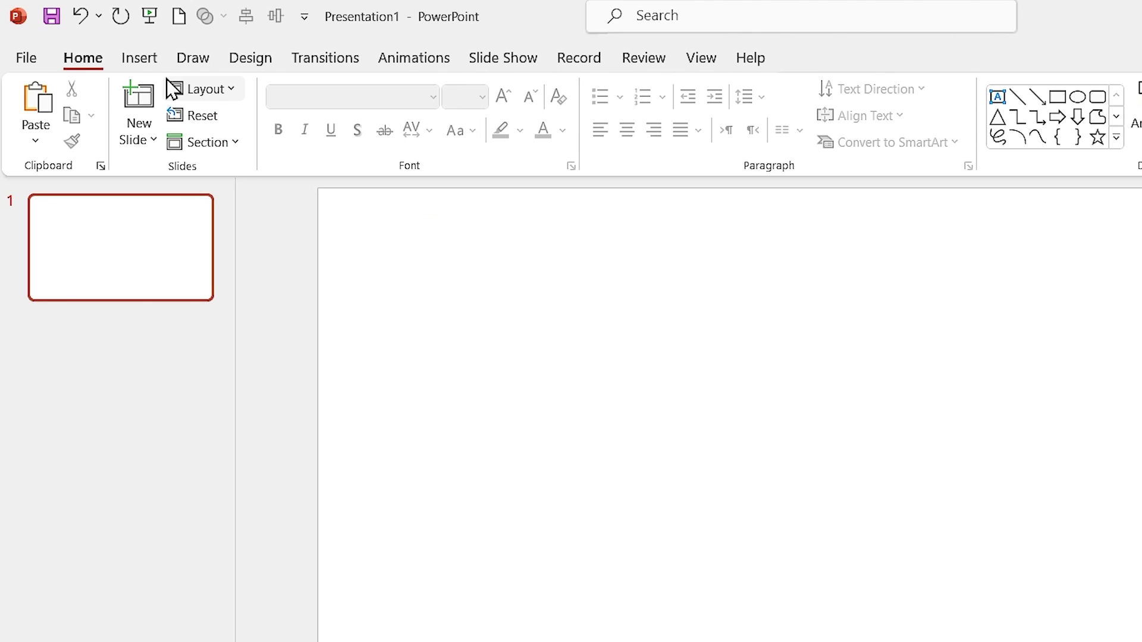
{"action": "left_click", "coordinate": [147, 62]}
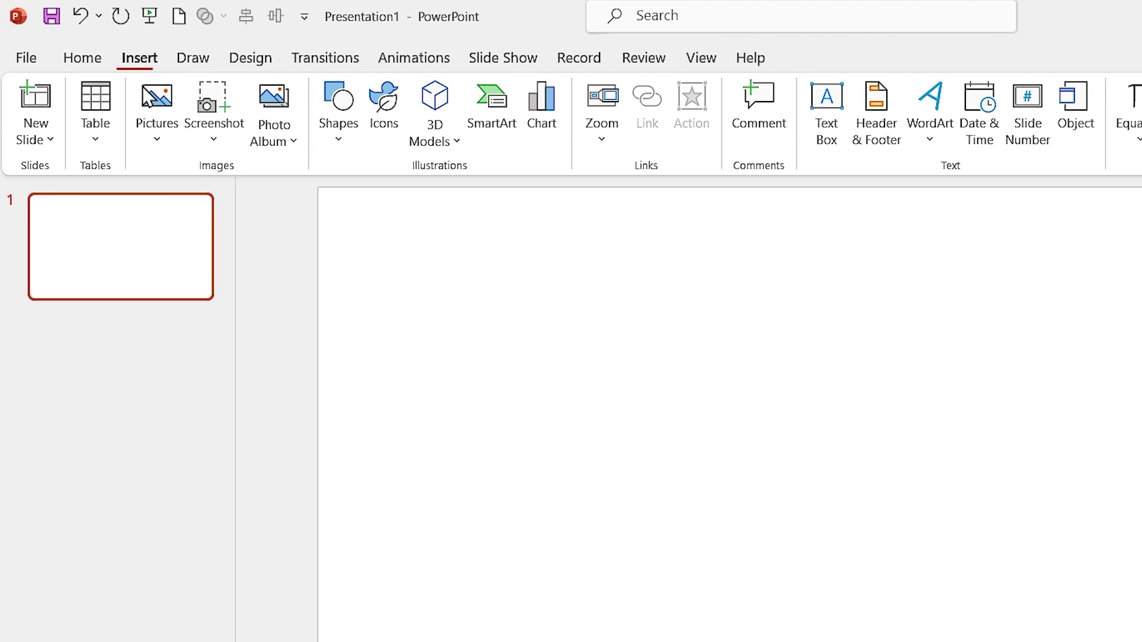
{"action": "left_click", "coordinate": [440, 110]}
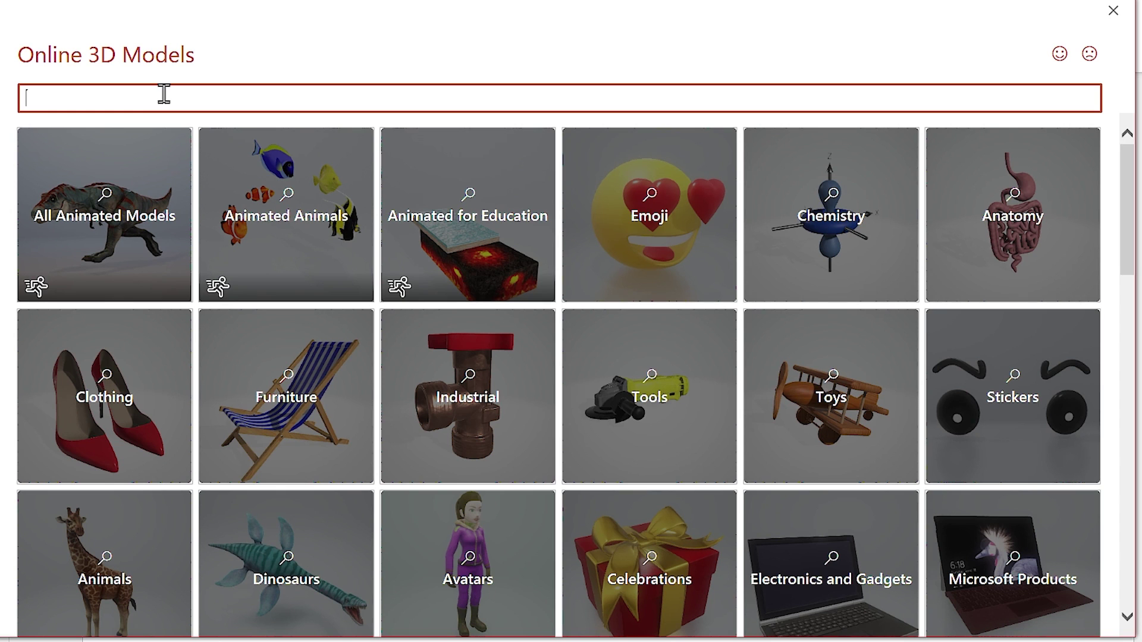
{"action": "type", "text": "flower"}
{"action": "key", "text": "Return"}
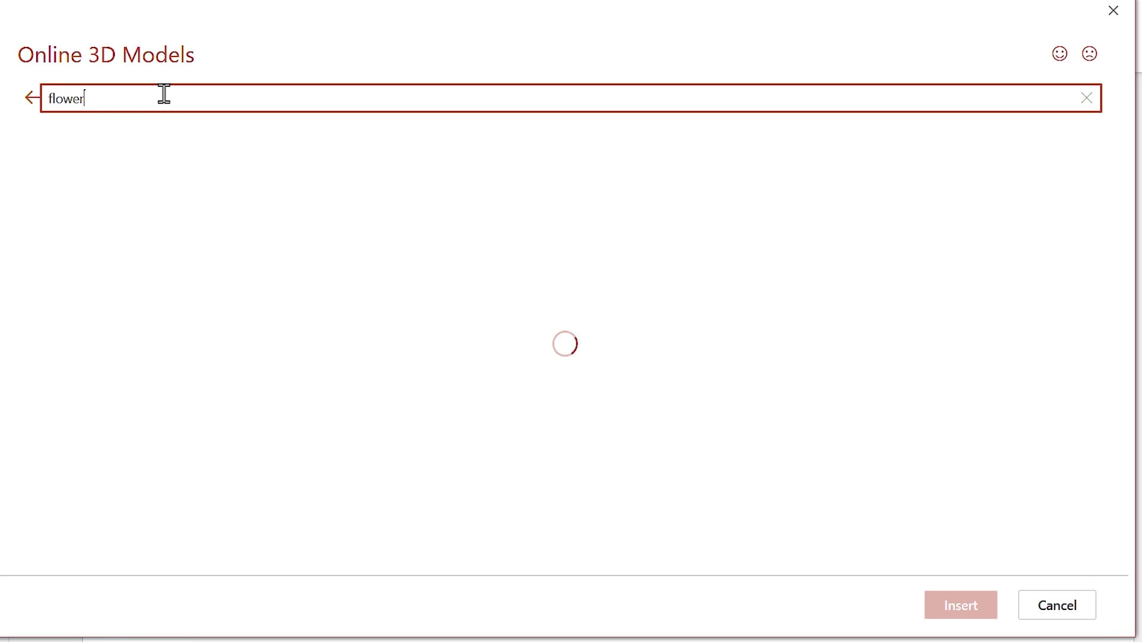
- Insert the pink flower model and tilt it to show its open bloom from above
{"action": "left_click_drag", "start_coordinate": [1130, 179], "coordinate": [1104, 178]}
{"action": "left_click", "coordinate": [291, 238]}
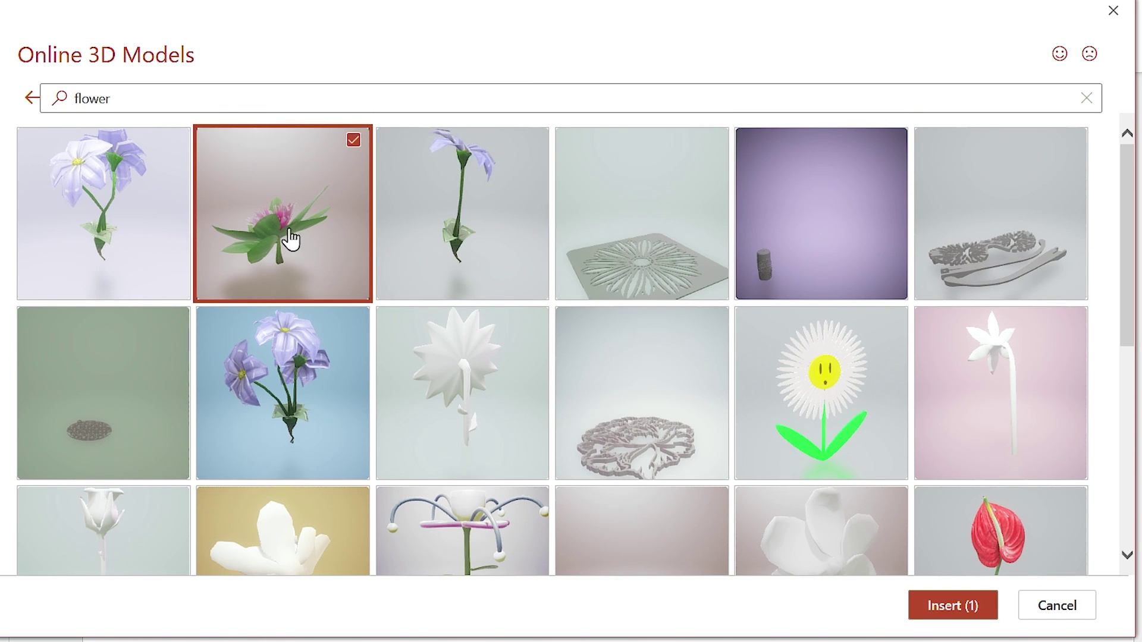
{"action": "left_click", "coordinate": [958, 610]}
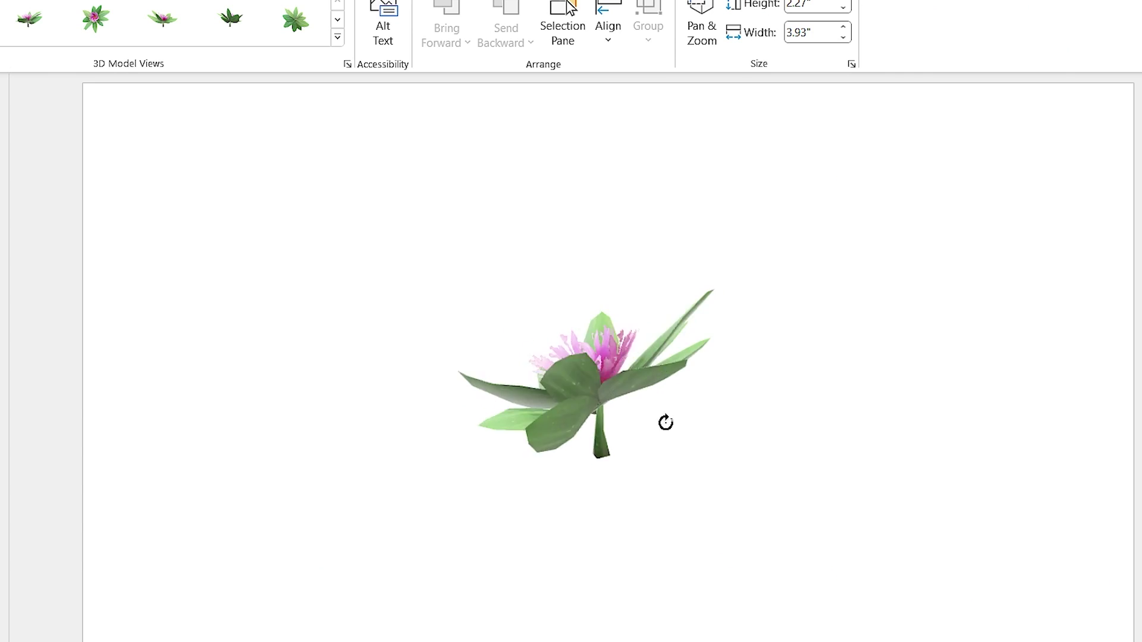
{"action": "left_click_drag", "start_coordinate": [591, 388], "coordinate": [701, 335]}
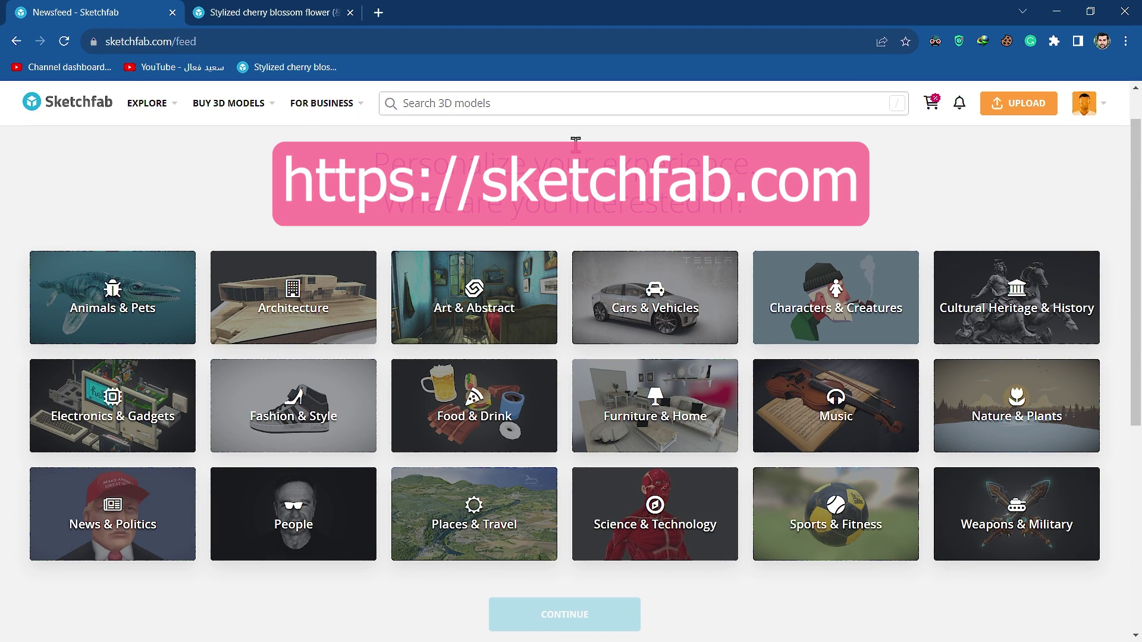
- Search Sketchfab's 3D models for 'flower' and scroll through the results
{"action": "left_click", "coordinate": [494, 103]}
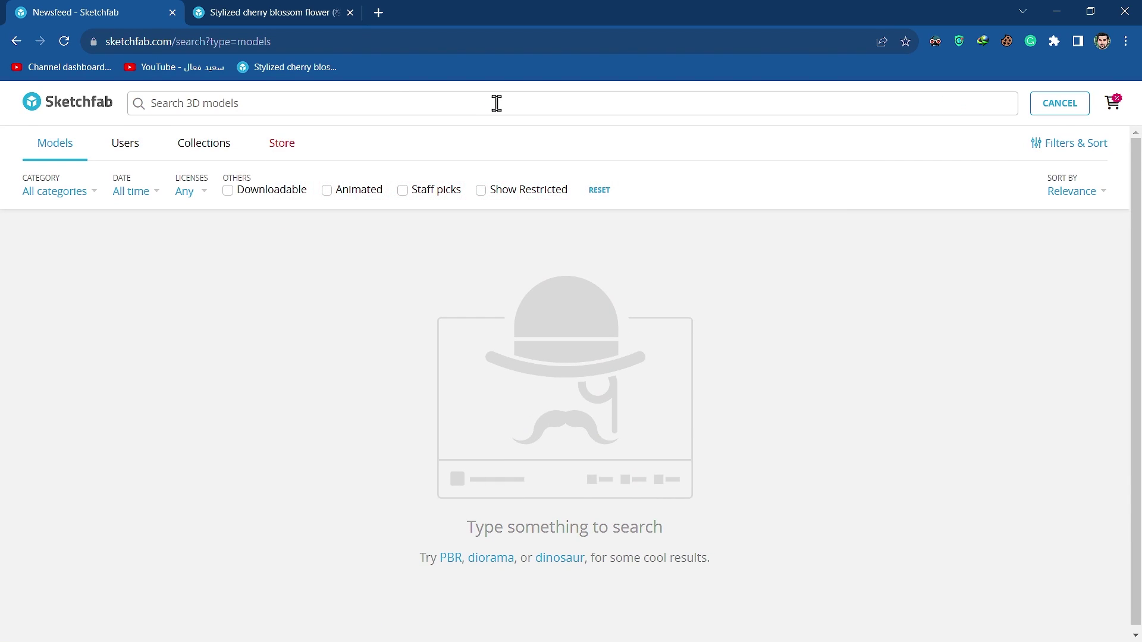
{"action": "type", "text": "flowe"}
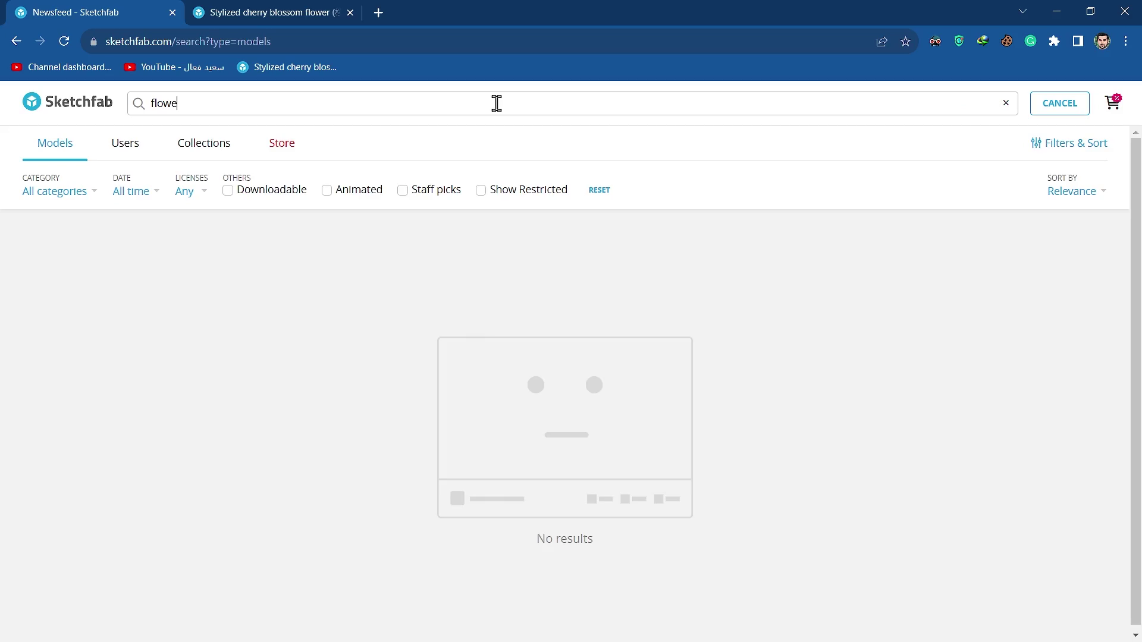
{"action": "type", "text": "r"}
{"action": "scroll", "coordinate": [833, 271], "scroll_direction": "down", "scroll_amount": 10}
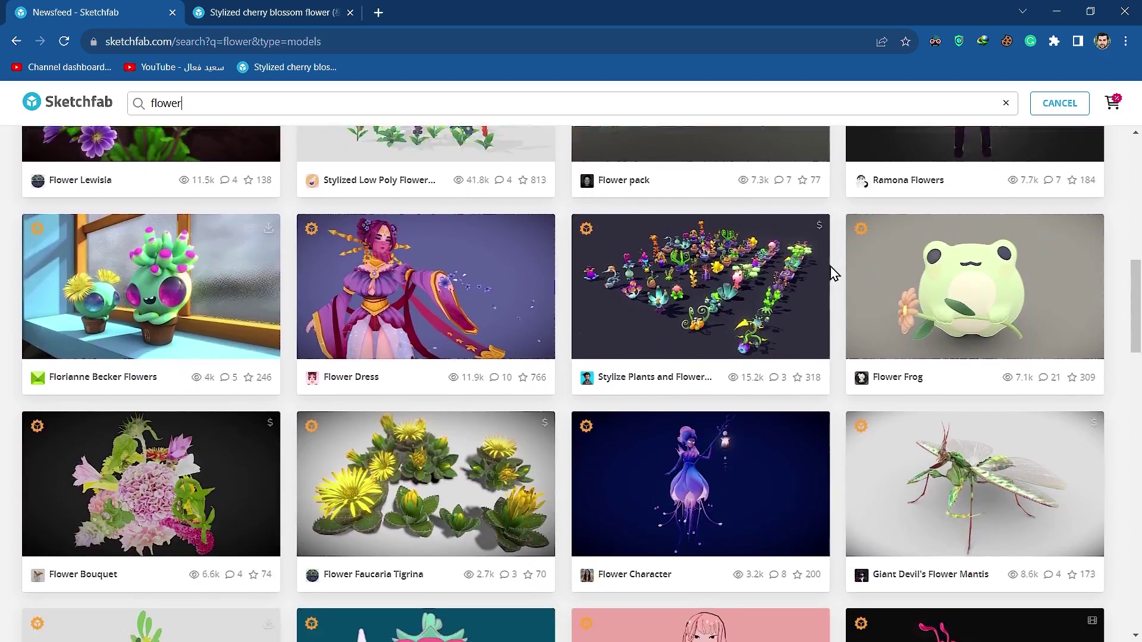
{"action": "scroll", "coordinate": [833, 274], "scroll_direction": "down", "scroll_amount": 15}
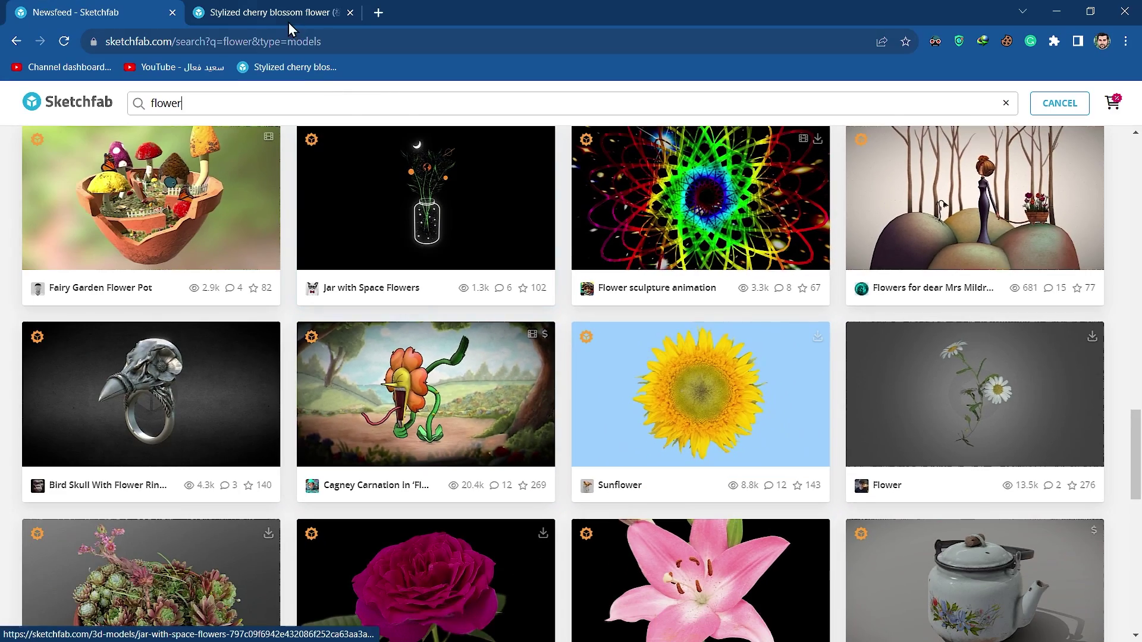
- Open the Stylized cherry blossom flower page and reveal its download format options
{"action": "left_click", "coordinate": [288, 22]}
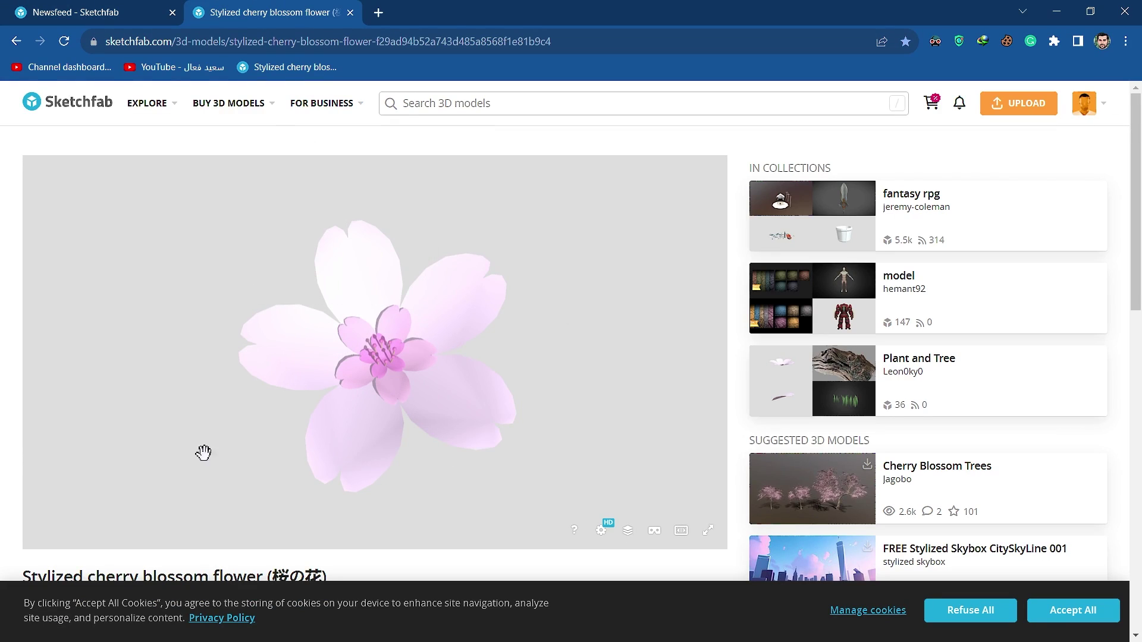
{"action": "scroll", "coordinate": [23, 458], "scroll_direction": "down", "scroll_amount": 3}
{"action": "left_click", "coordinate": [86, 454]}
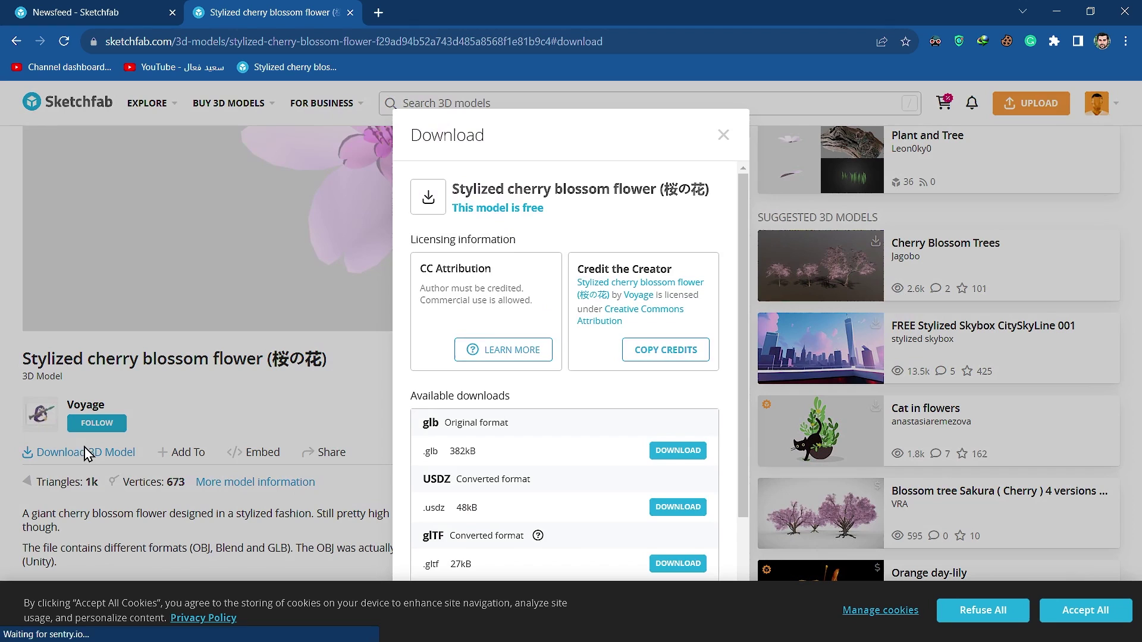
{"action": "scroll", "coordinate": [687, 401], "scroll_direction": "down", "scroll_amount": 2}
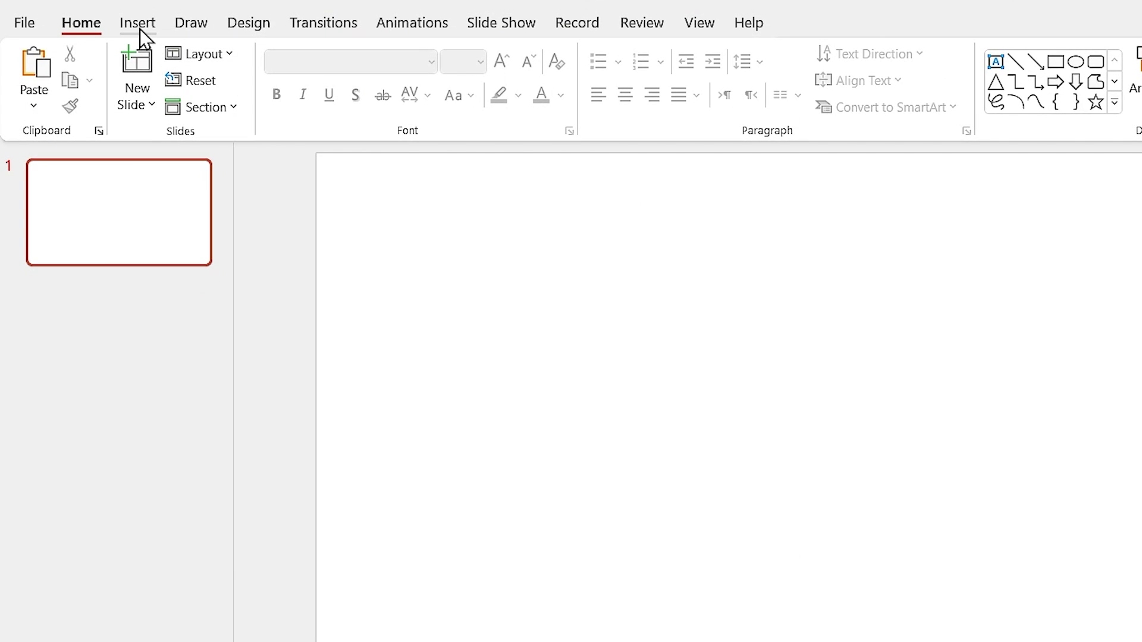
- Insert the downloaded cherry blossom 3D model file onto the slide
{"action": "left_click", "coordinate": [138, 24]}
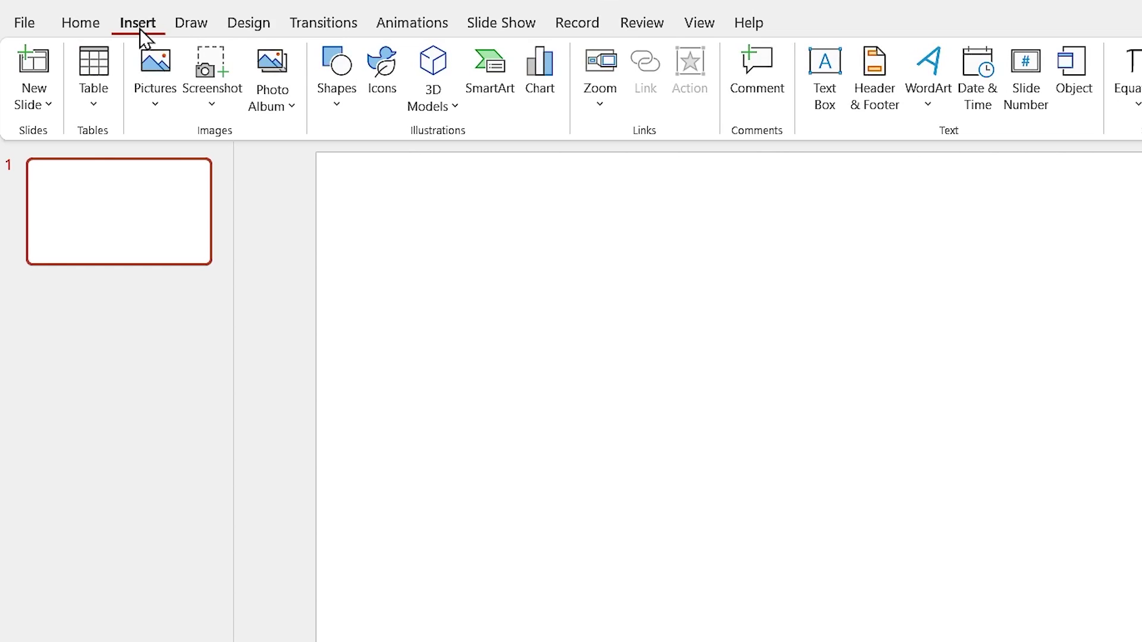
{"action": "left_click", "coordinate": [434, 107]}
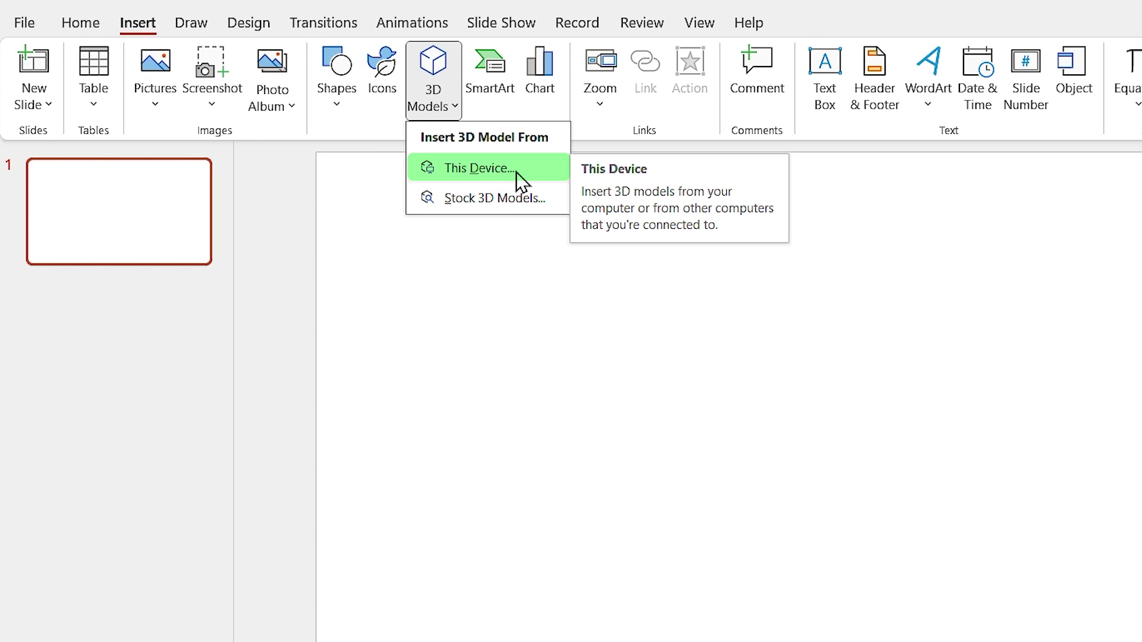
{"action": "left_click_drag", "start_coordinate": [109, 316], "coordinate": [853, 472]}
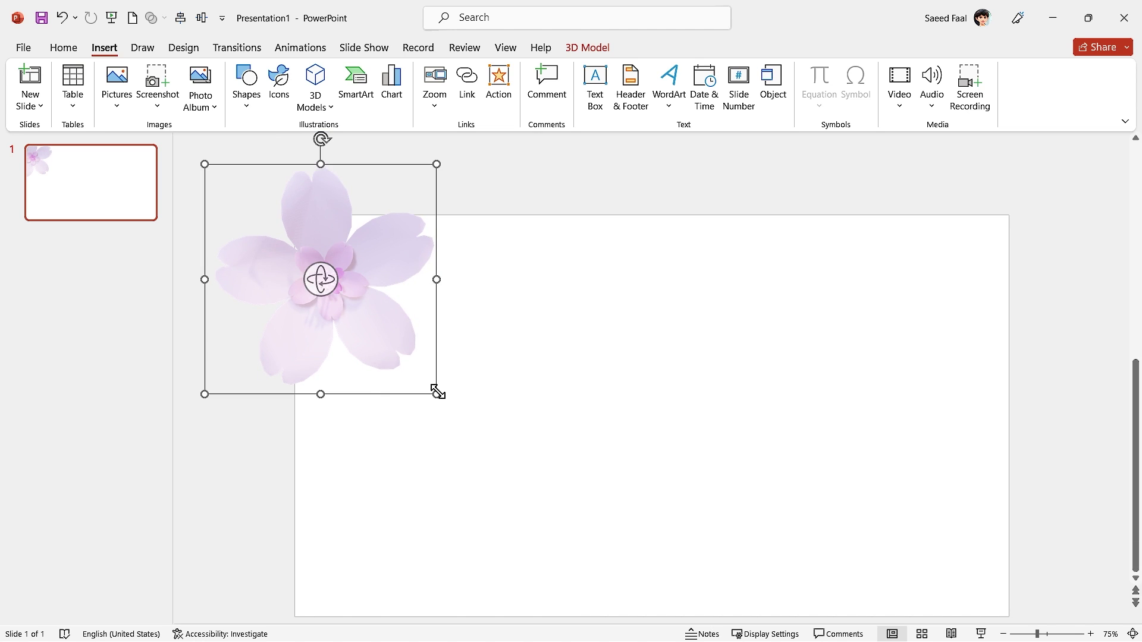
- Enlarge the blossom, turn it to face the viewer, and arrange it in columns across the slide
{"action": "left_click_drag", "start_coordinate": [438, 393], "coordinate": [484, 441]}
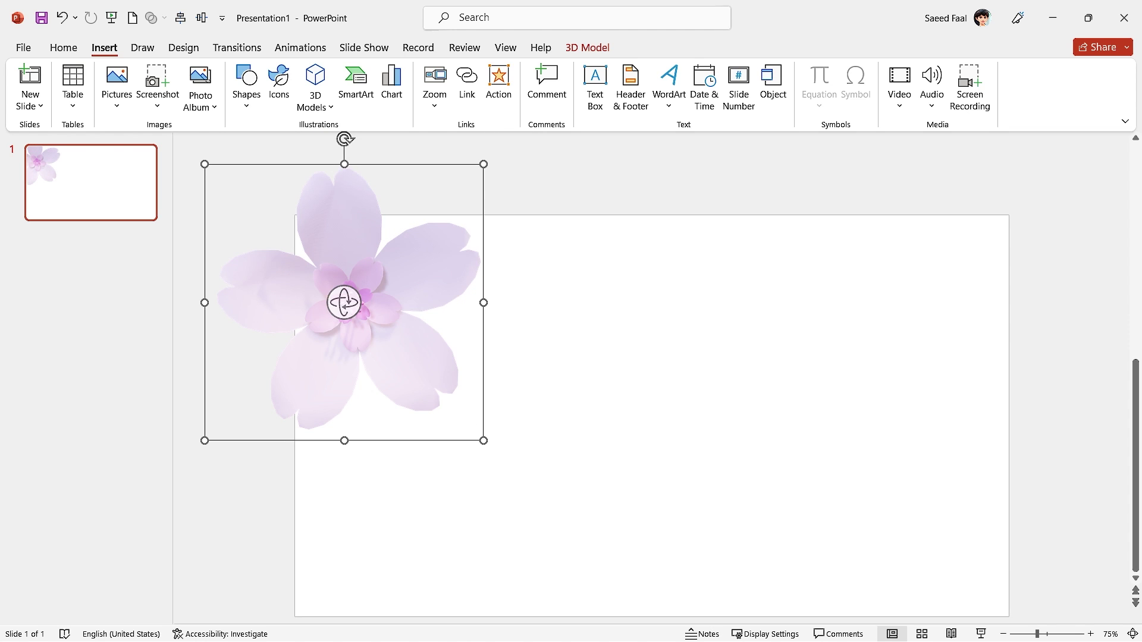
{"action": "left_click_drag", "start_coordinate": [344, 303], "coordinate": [440, 422]}
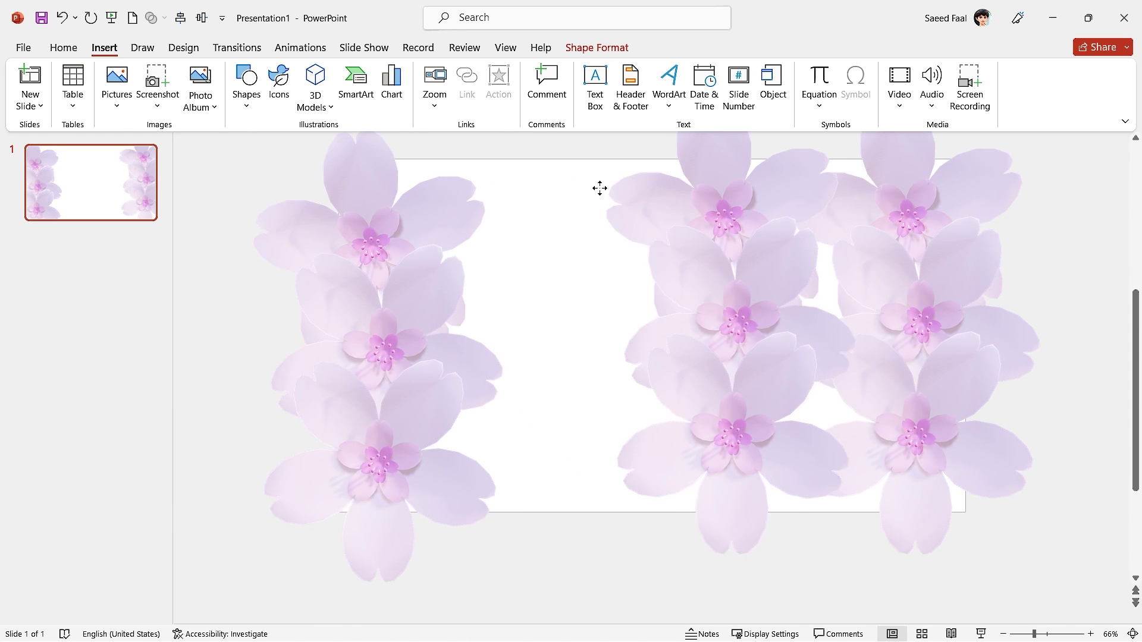
{"action": "left_click_drag", "start_coordinate": [601, 186], "coordinate": [476, 245]}
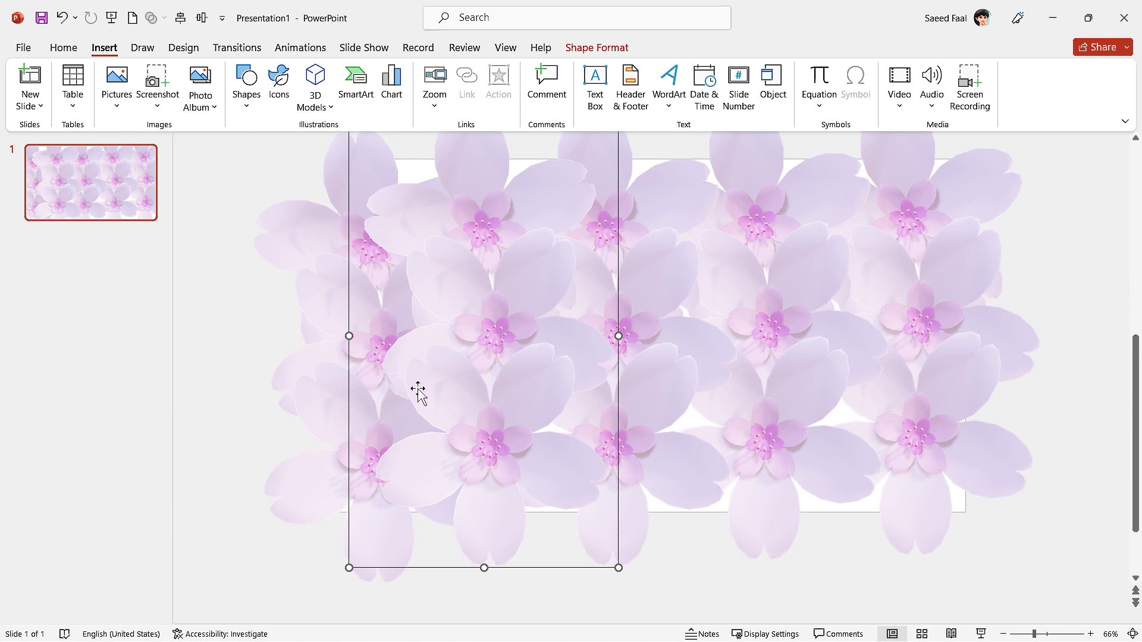
- Draw a rectangle covering the whole slide and fill it grey
{"action": "left_click", "coordinate": [246, 95]}
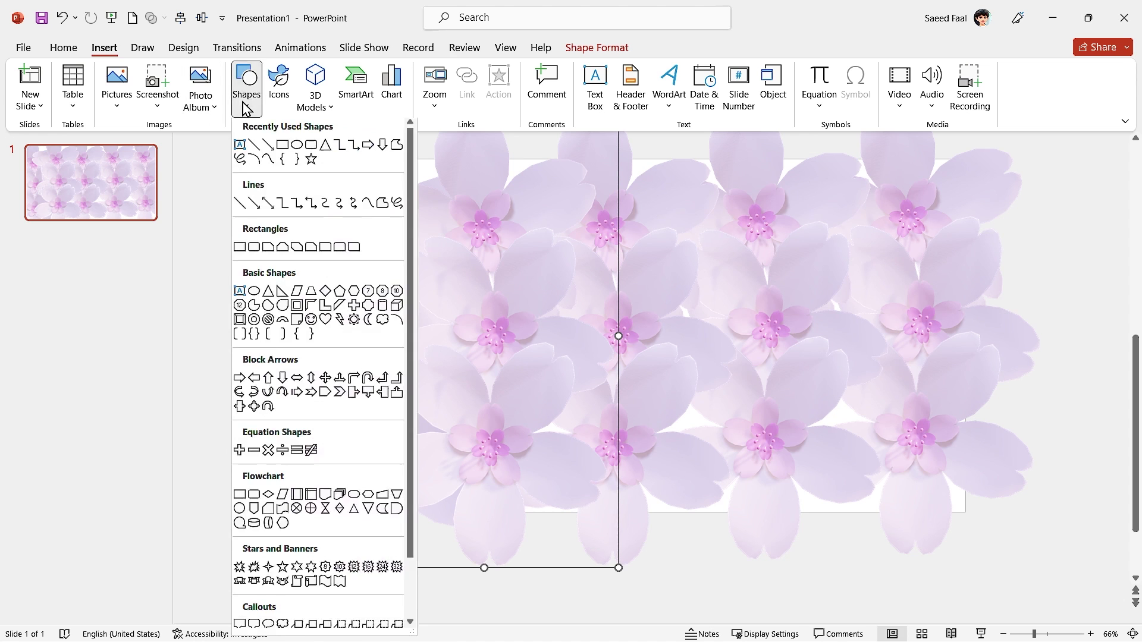
{"action": "left_click", "coordinate": [244, 251]}
{"action": "left_click_drag", "start_coordinate": [299, 148], "coordinate": [1003, 558]}
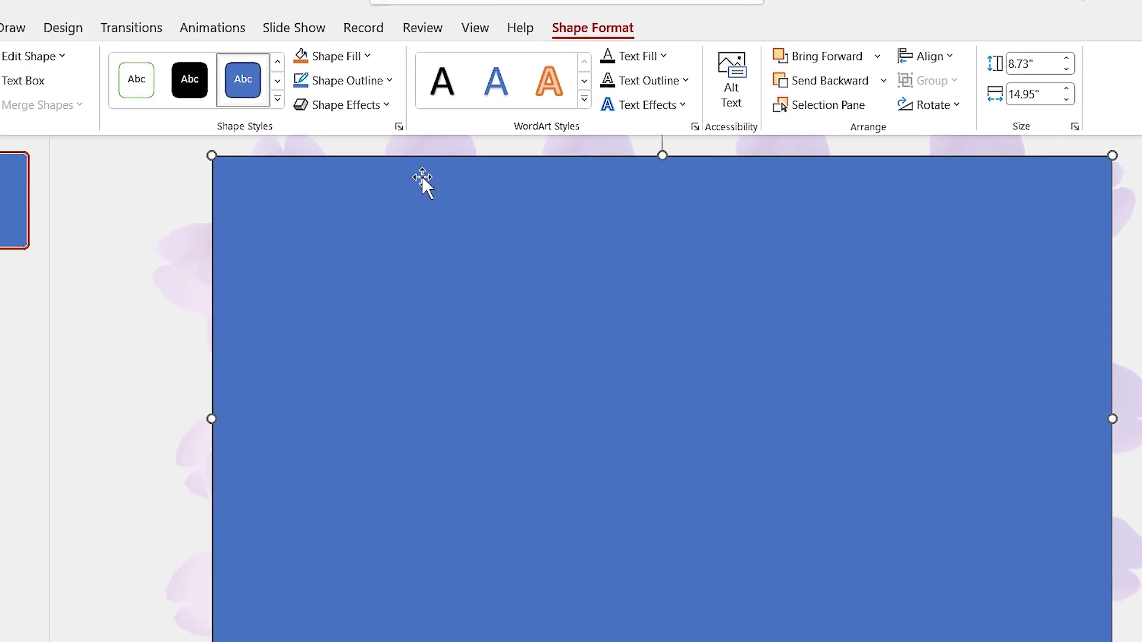
{"action": "left_click", "coordinate": [405, 72]}
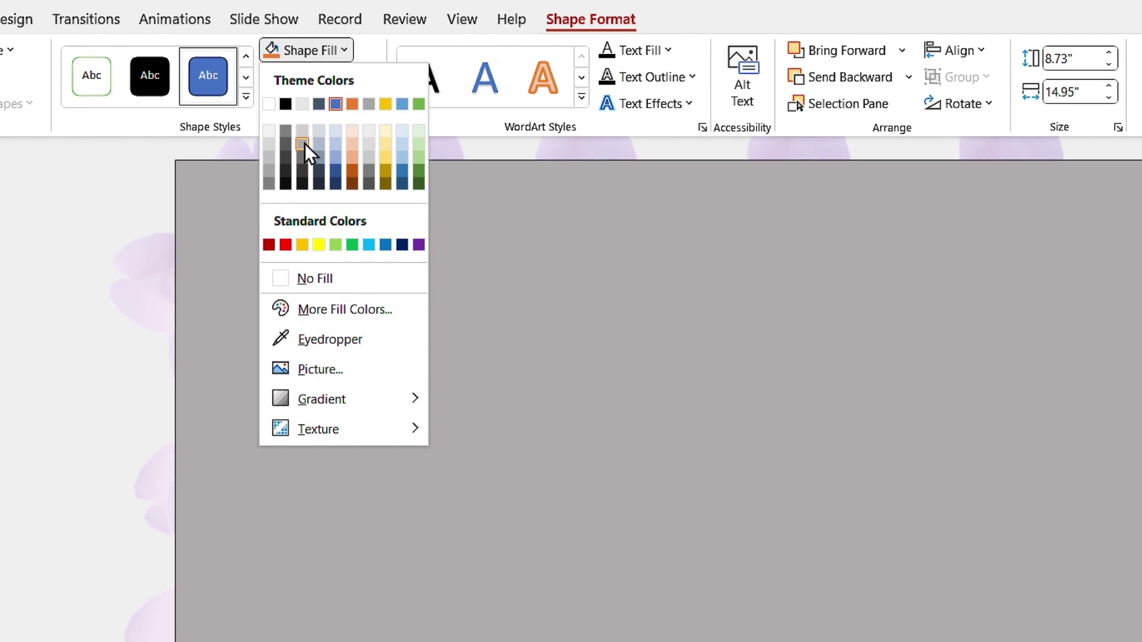
{"action": "left_click", "coordinate": [305, 144]}
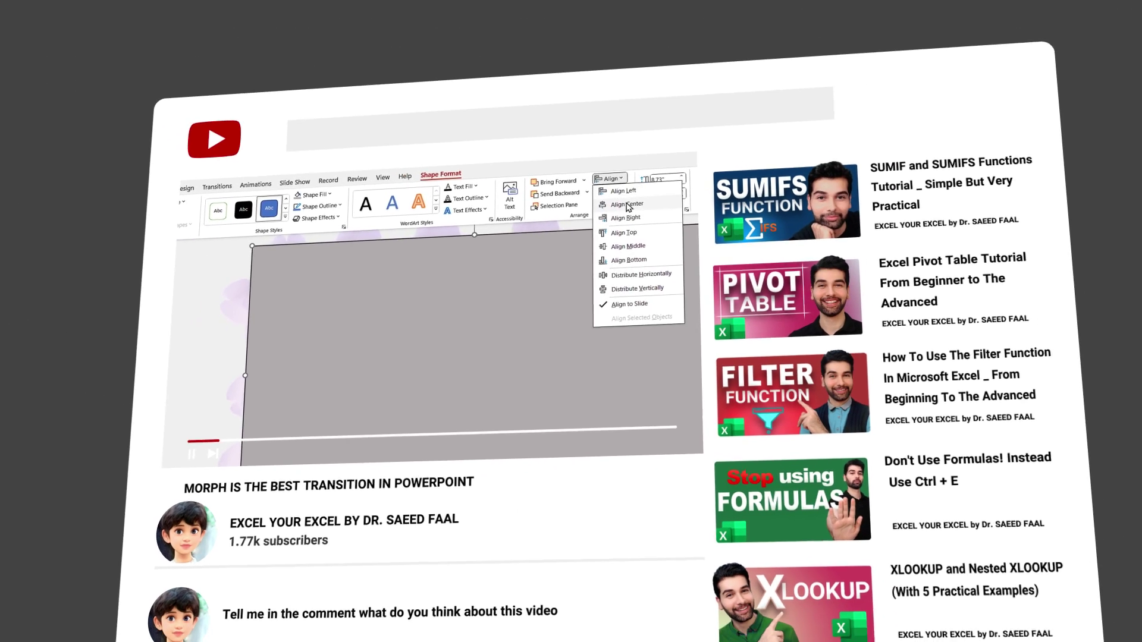
- Align the grey rectangle to the slide so it sits centred over it
{"action": "left_click", "coordinate": [627, 206]}
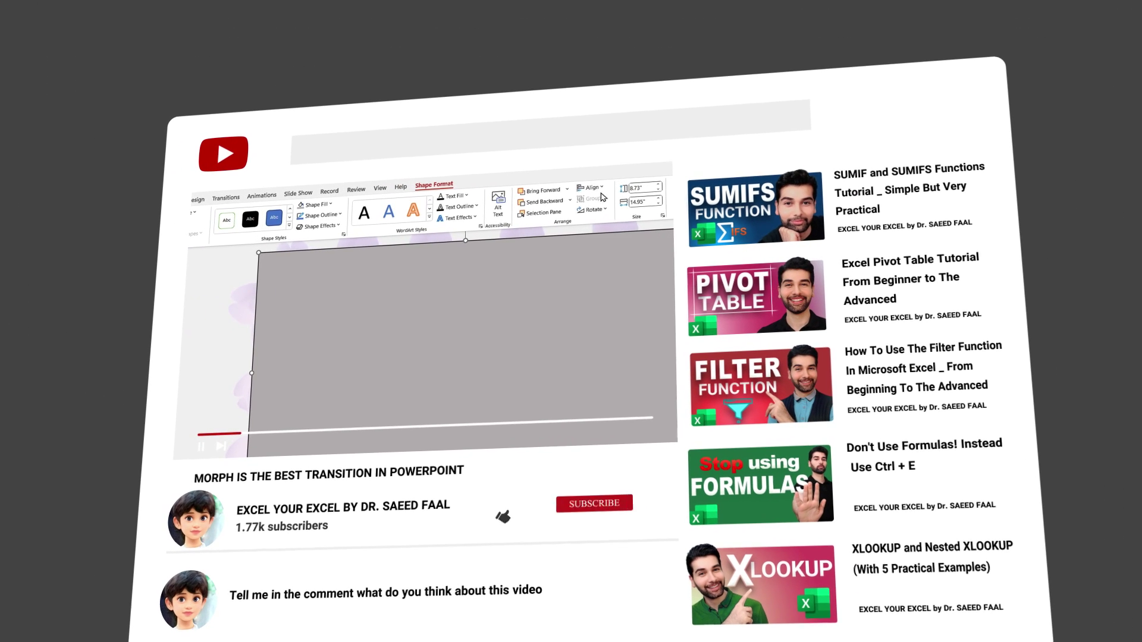
{"action": "left_click", "coordinate": [610, 179]}
{"action": "left_click", "coordinate": [628, 246]}
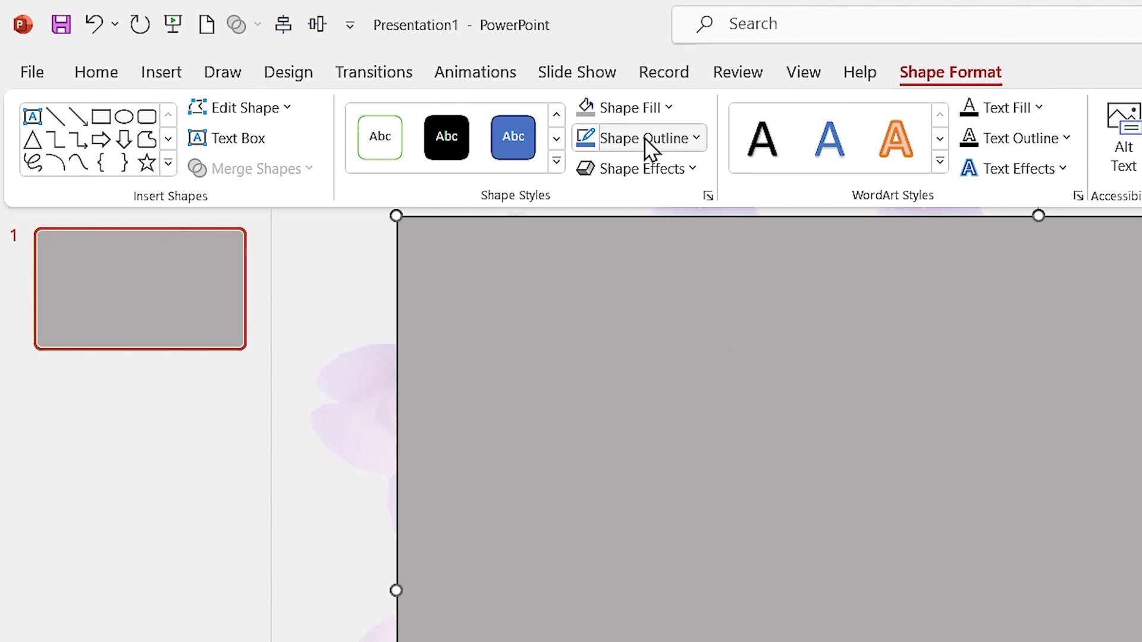
{"action": "right_click", "coordinate": [620, 141]}
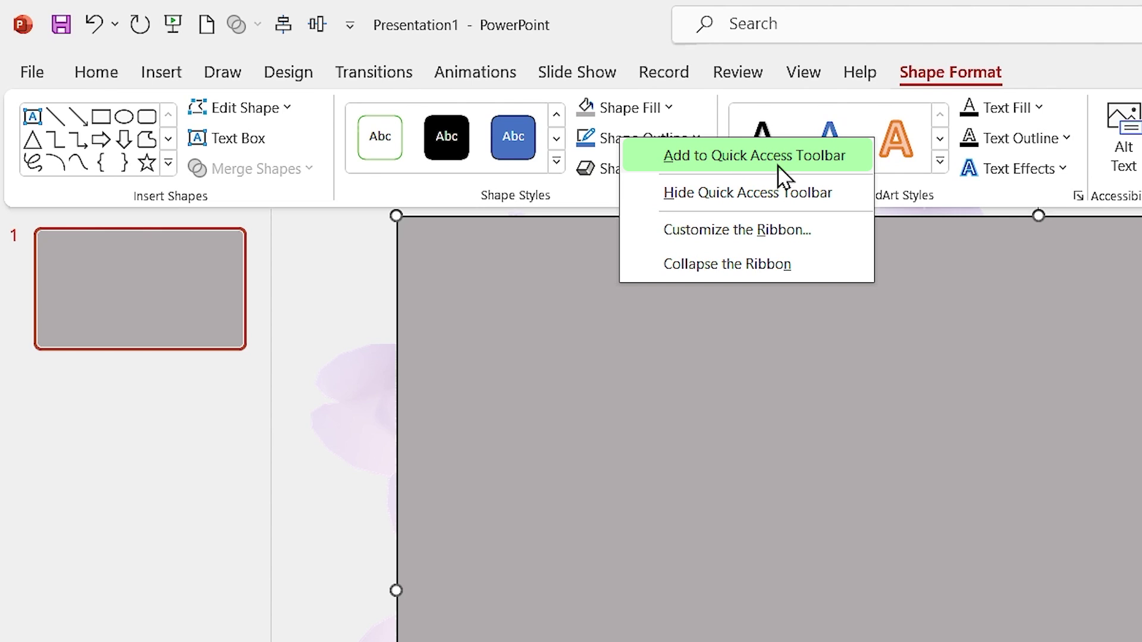
{"action": "left_click", "coordinate": [807, 521]}
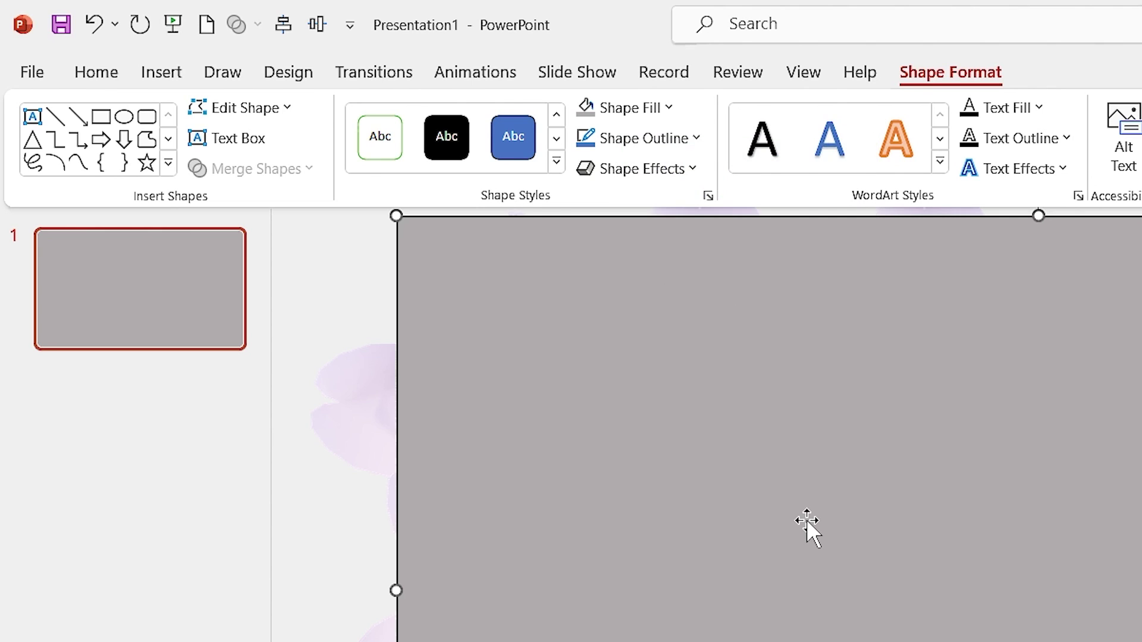
- Draw a text box on the grey panel set to 150-point Arial Black
{"action": "left_click", "coordinate": [32, 117]}
{"action": "left_click_drag", "start_coordinate": [647, 408], "coordinate": [1141, 641]}
{"action": "left_click", "coordinate": [521, 117]}
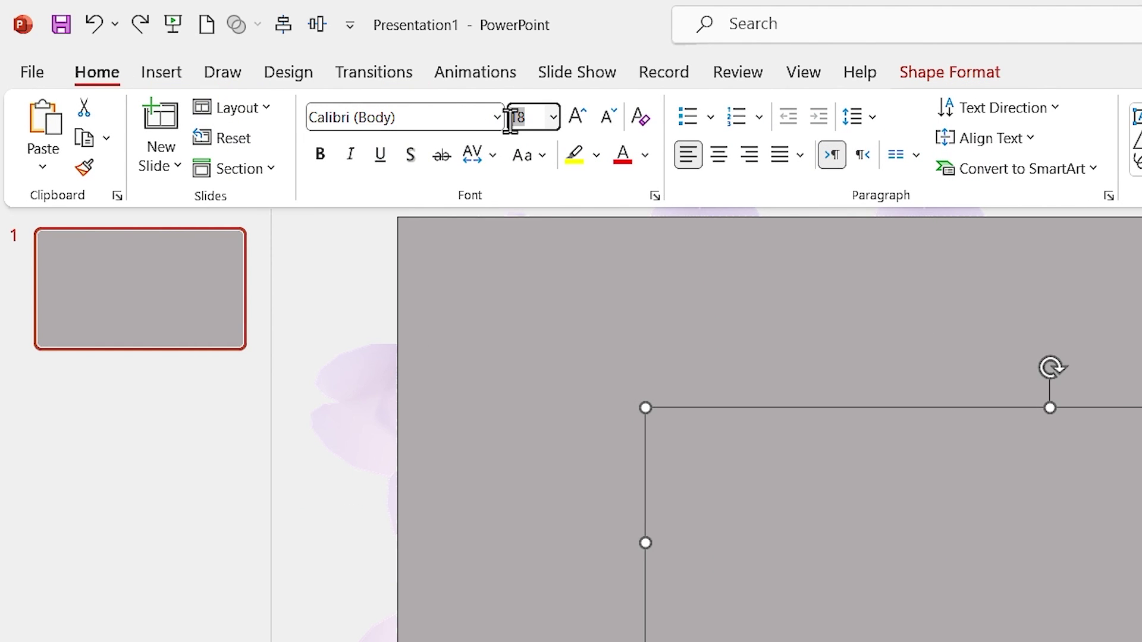
{"action": "type", "text": "150"}
{"action": "key", "text": "Return"}
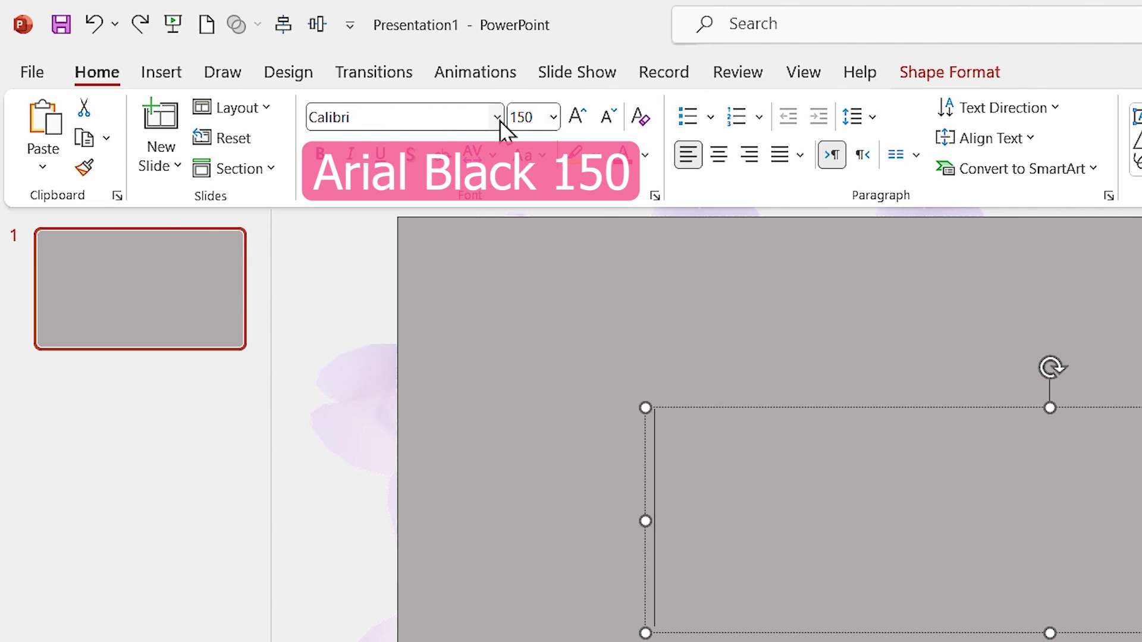
{"action": "left_click", "coordinate": [498, 118]}
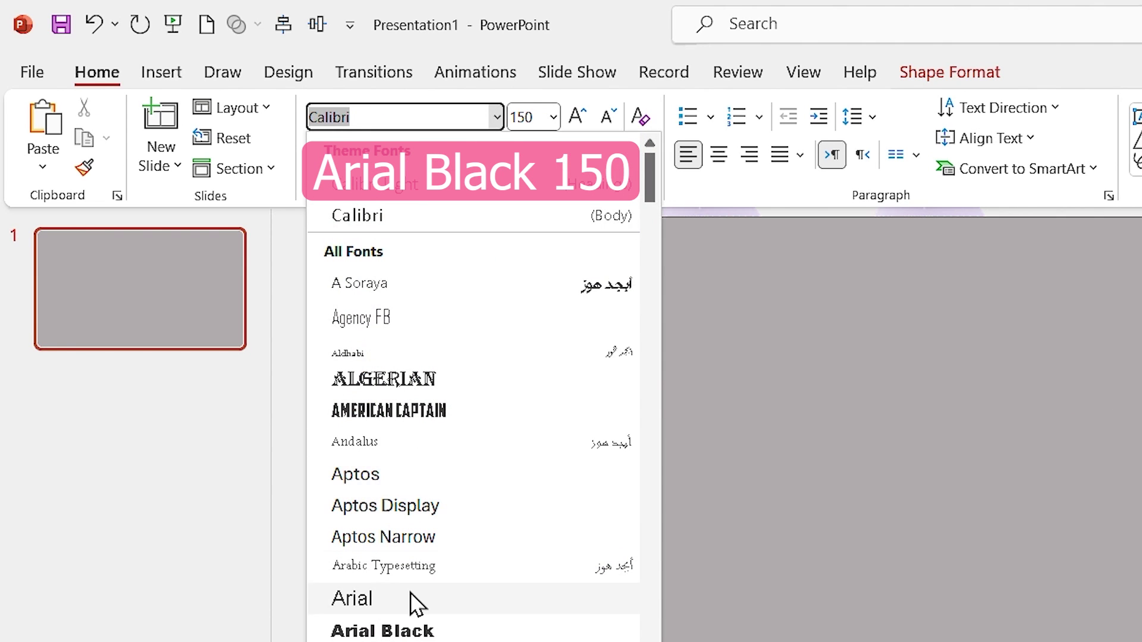
{"action": "left_click", "coordinate": [410, 627]}
- Type centred 'MORPH' and align the text box middle and centre on the slide
{"action": "left_click", "coordinate": [720, 156]}
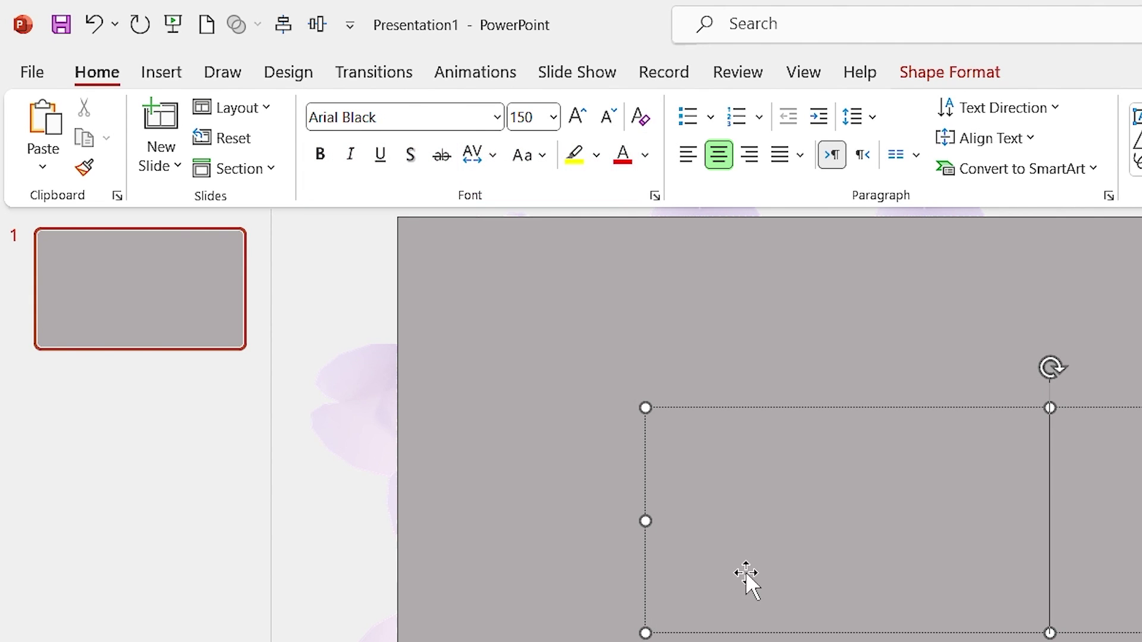
{"action": "type", "text": "MOR"}
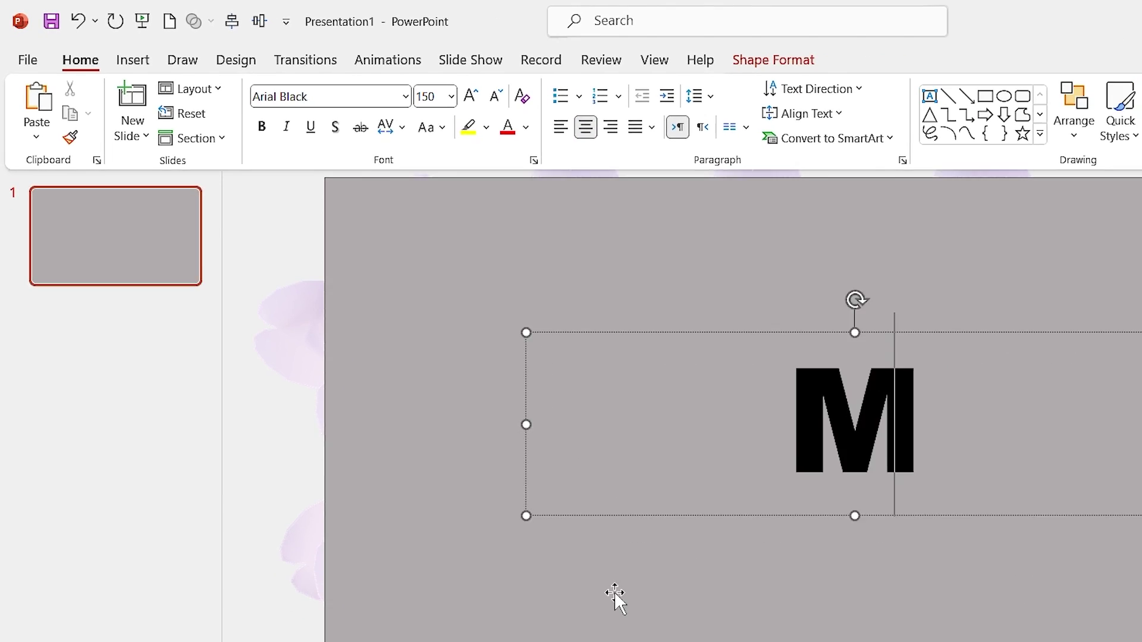
{"action": "type", "text": "PH"}
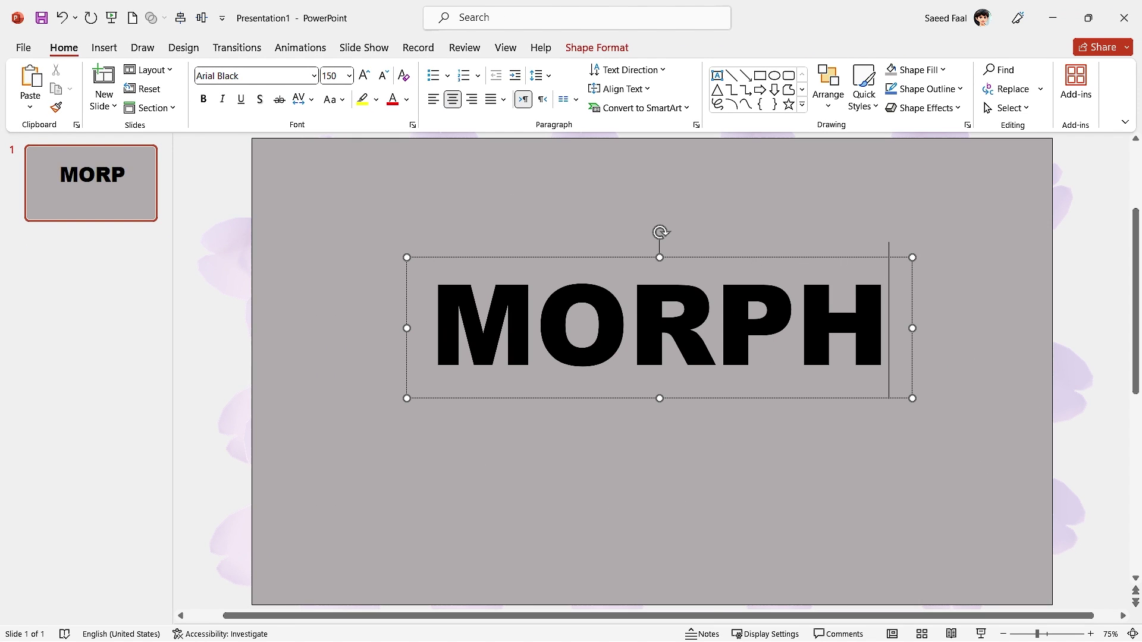
{"action": "left_click", "coordinate": [201, 18]}
{"action": "left_click", "coordinate": [181, 18]}
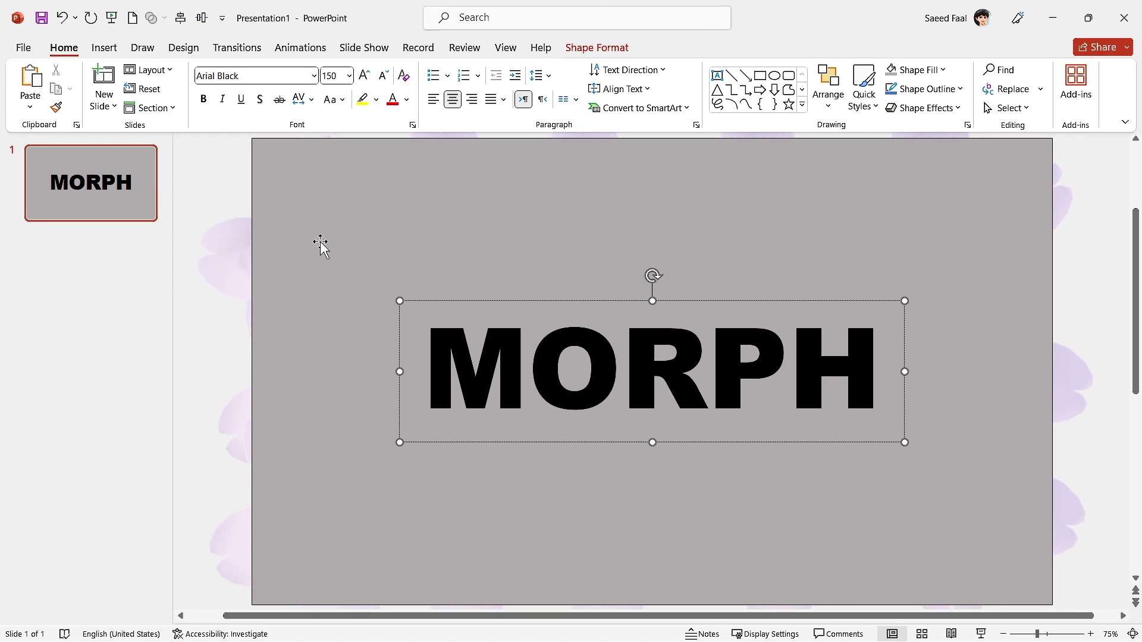
- Select the grey panel plus the MORPH text and apply Merge Shapes > Subtract
{"action": "left_click", "coordinate": [306, 216]}
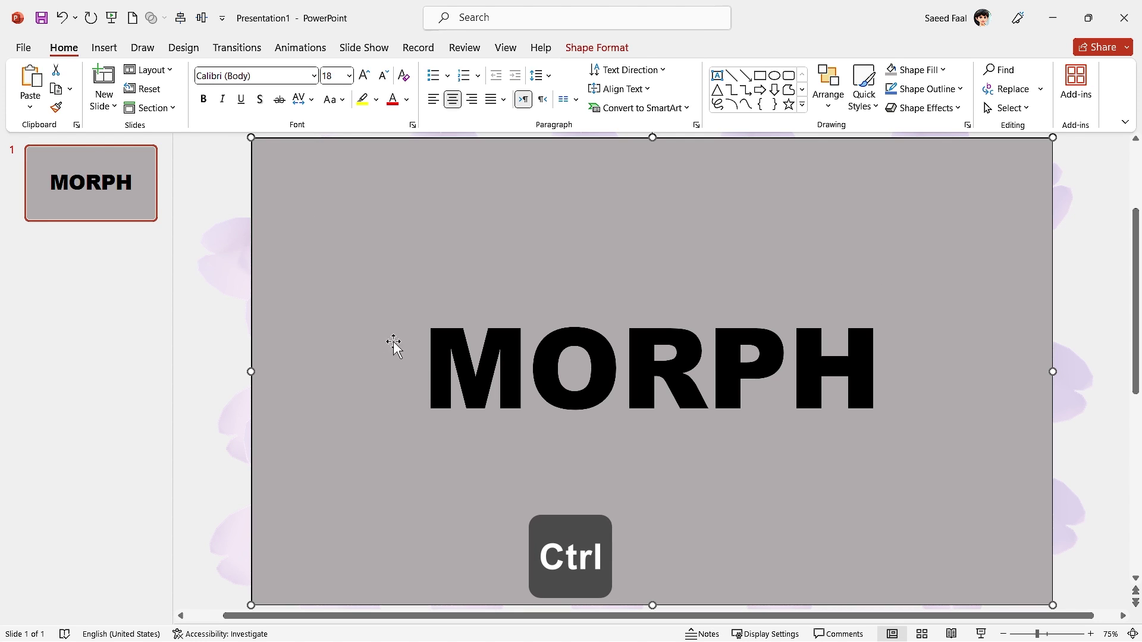
{"action": "left_click", "coordinate": [477, 376], "text": "ctrl"}
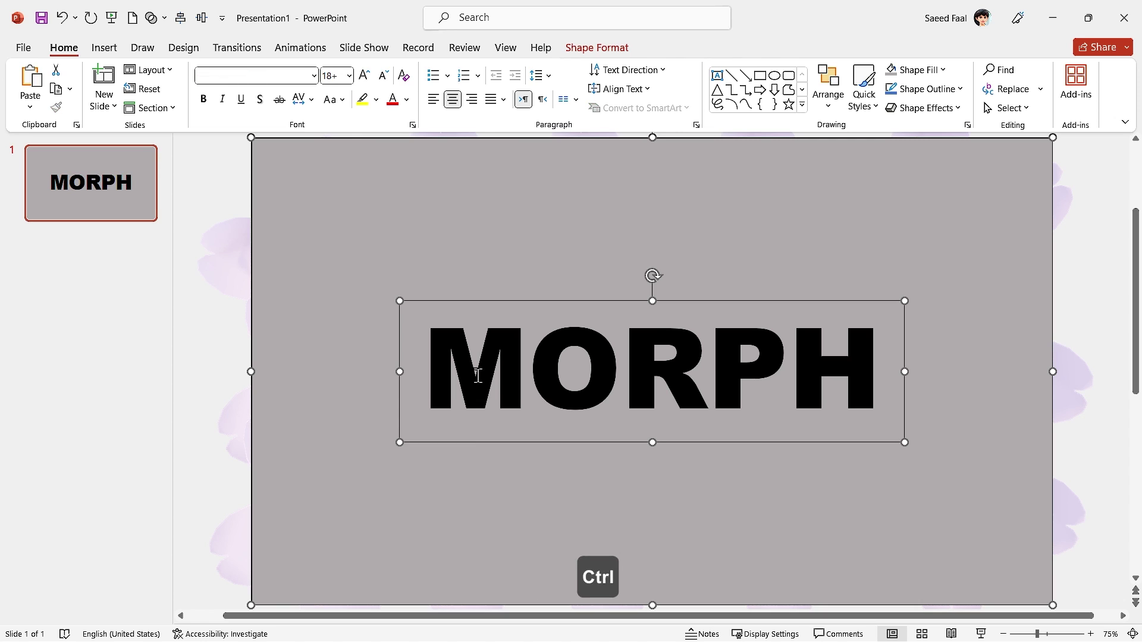
{"action": "left_click", "coordinate": [596, 48]}
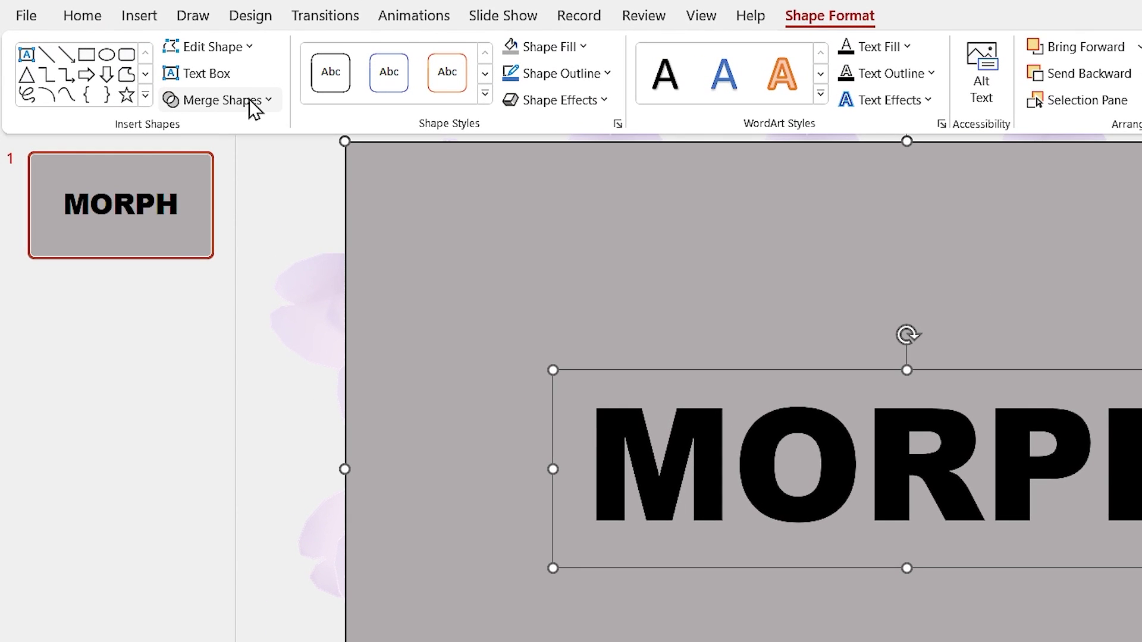
{"action": "left_click", "coordinate": [254, 100]}
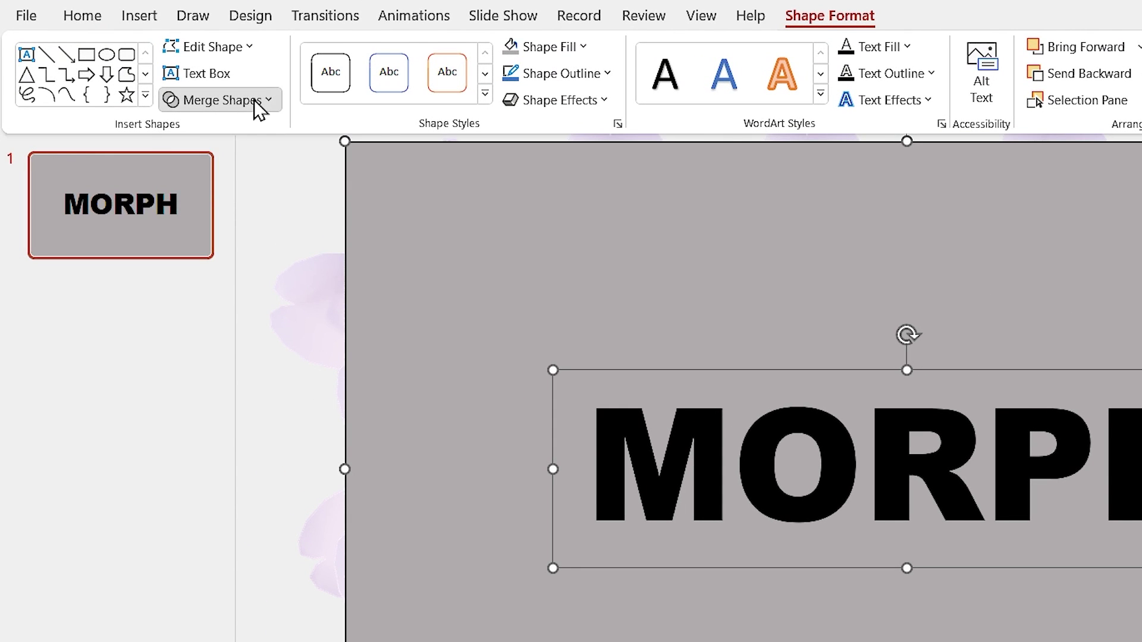
{"action": "left_click", "coordinate": [223, 244]}
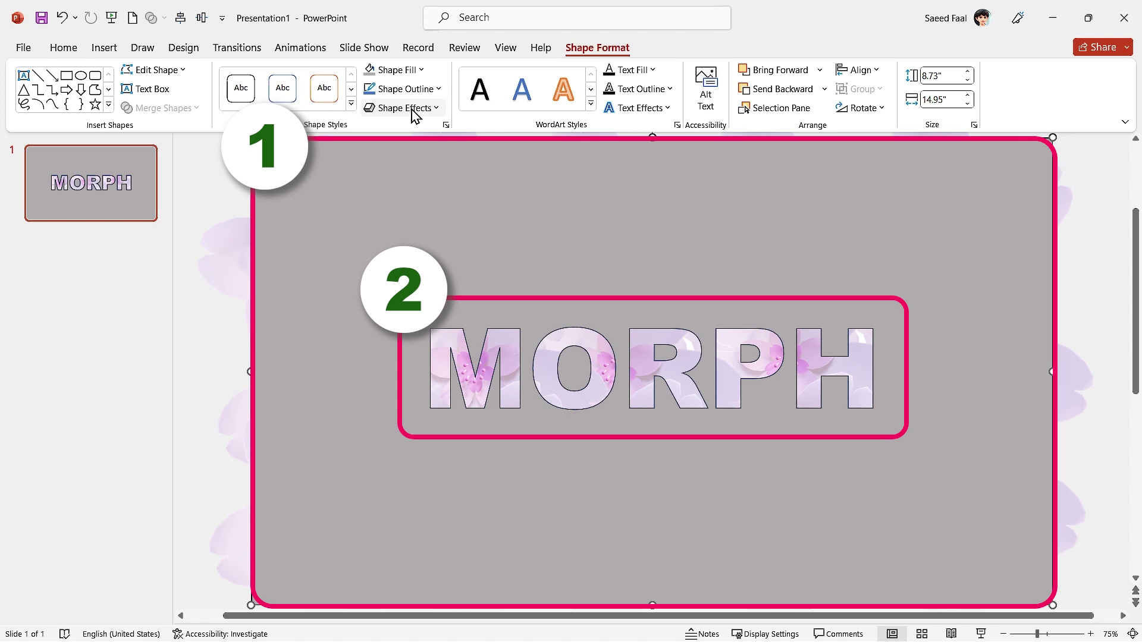
- Set the MORPH cutout to No Outline and spread Ctrl+D copies of the blossom across the slide
{"action": "left_click", "coordinate": [423, 90]}
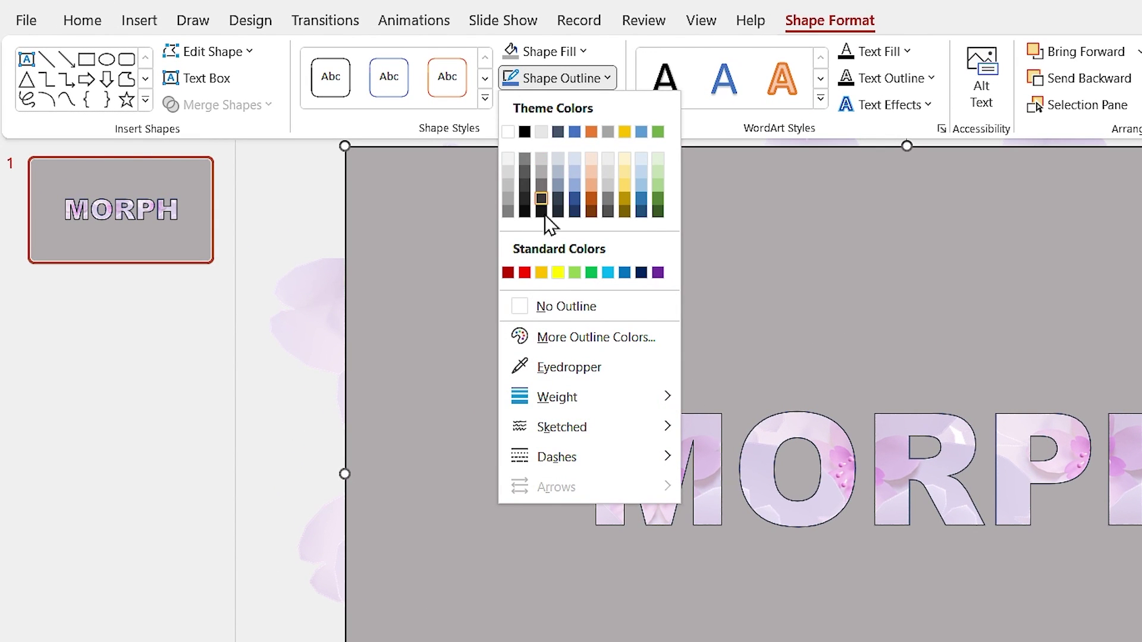
{"action": "left_click", "coordinate": [561, 307]}
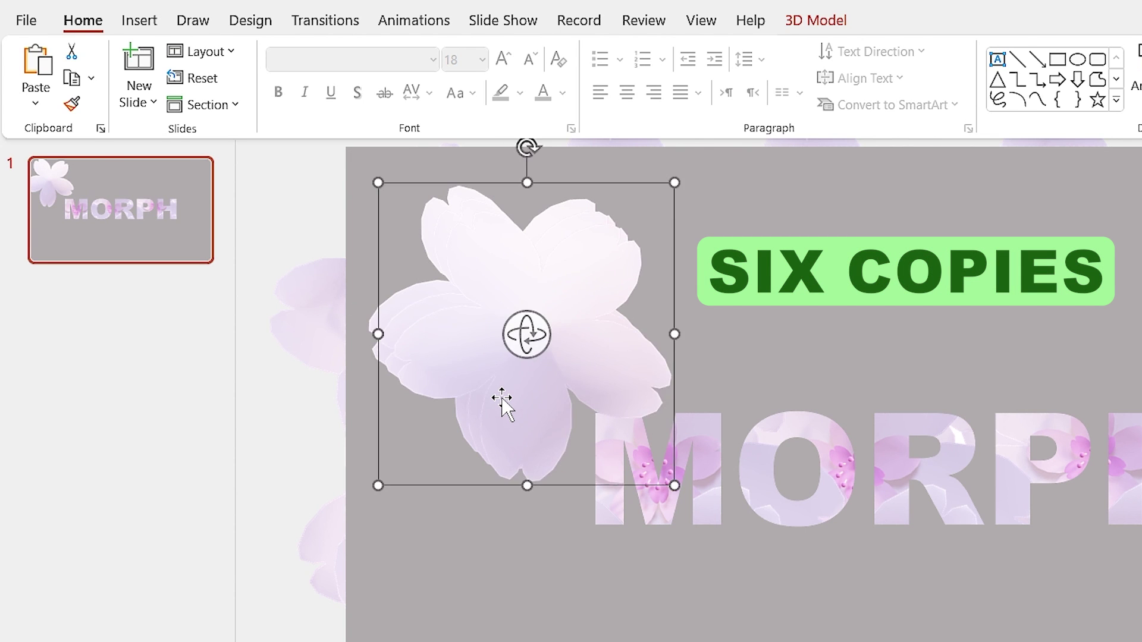
{"action": "key", "text": "ctrl+d"}
{"action": "key", "text": "ctrl+d"}
{"action": "key", "text": "ctrl+d"}
{"action": "key", "text": "ctrl+d"}
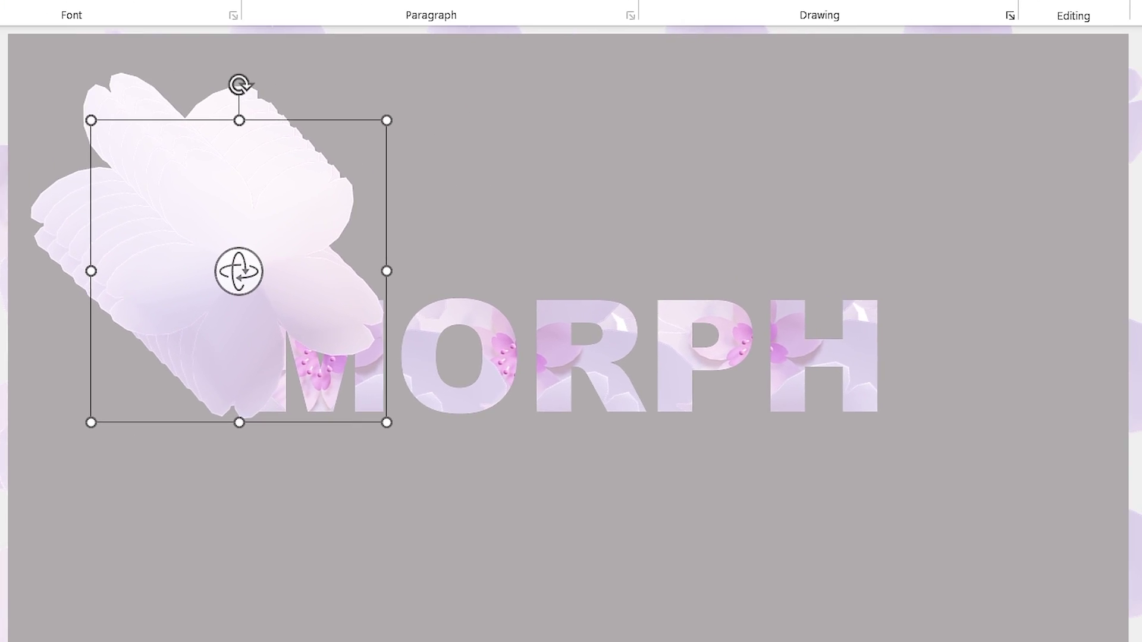
{"action": "left_click_drag", "start_coordinate": [239, 333], "coordinate": [462, 347]}
{"action": "left_click_drag", "start_coordinate": [239, 271], "coordinate": [270, 255]}
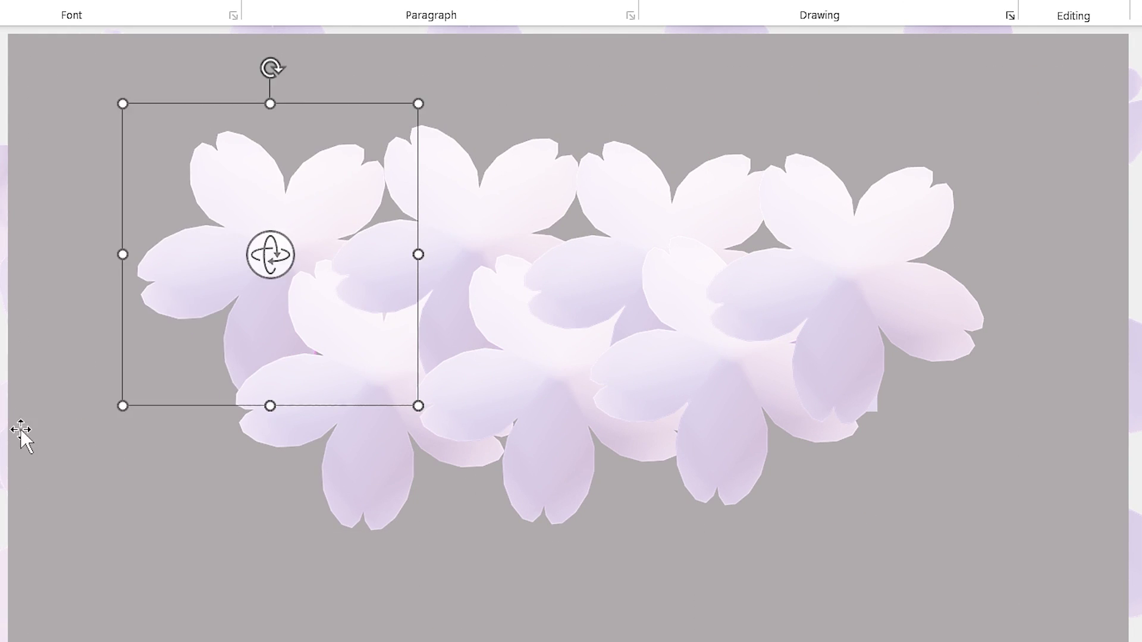
{"action": "left_click_drag", "start_coordinate": [417, 238], "coordinate": [746, 92]}
{"action": "left_click_drag", "start_coordinate": [243, 230], "coordinate": [502, 196]}
{"action": "left_click", "coordinate": [141, 317]}
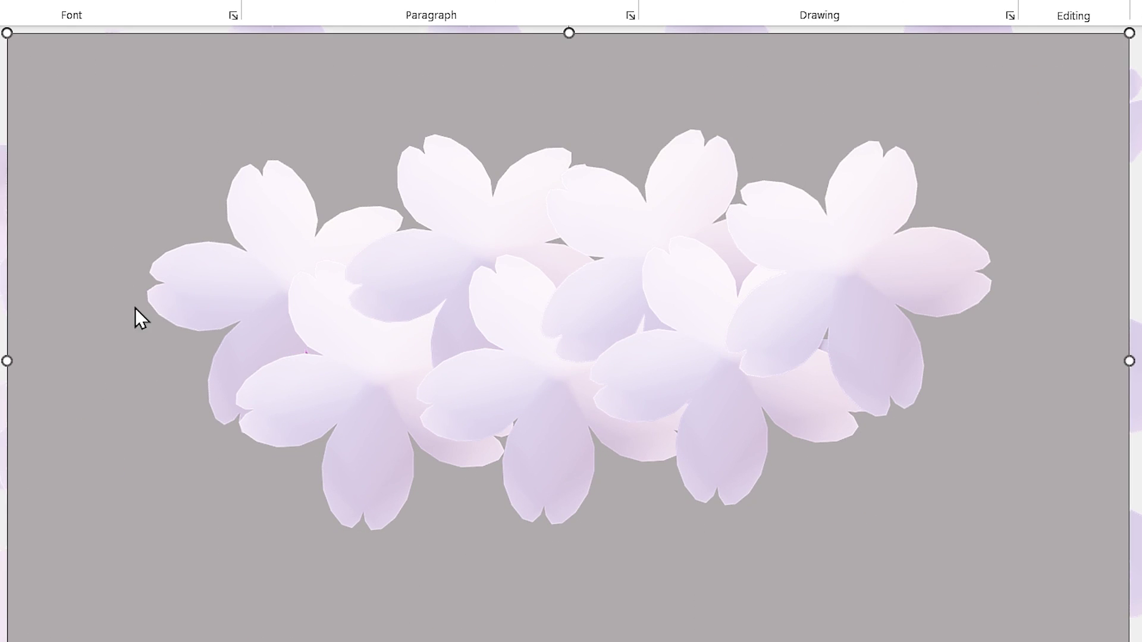
- Duplicate slide 1, fill slide 2's panel green, and turn the central blossom forward, moving it up-left
{"action": "right_click", "coordinate": [163, 236]}
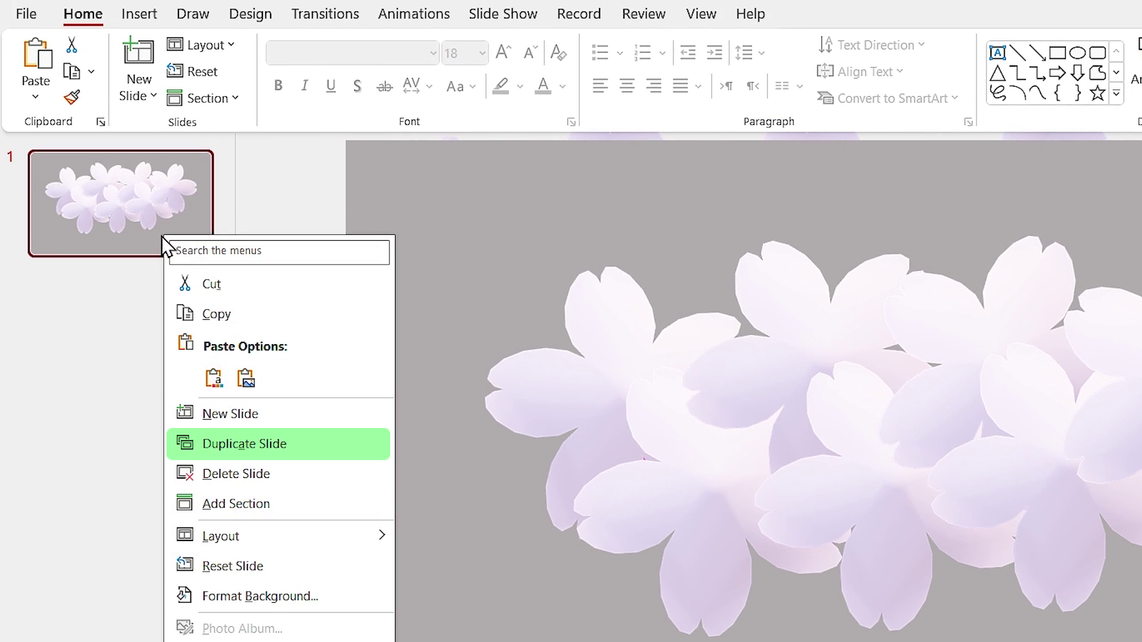
{"action": "left_click", "coordinate": [238, 444]}
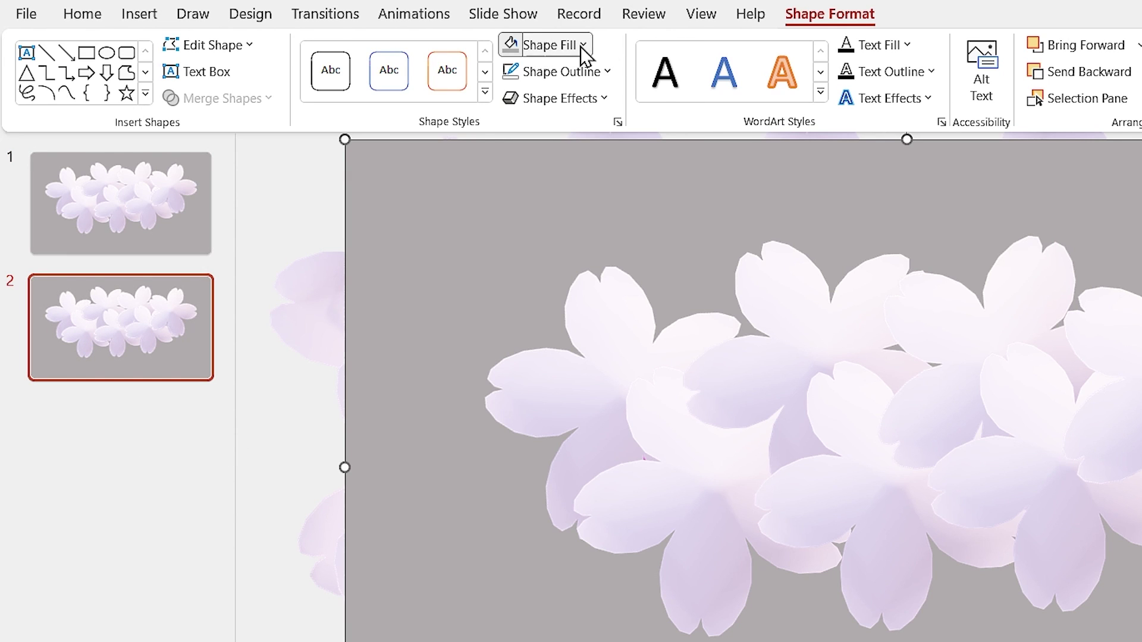
{"action": "left_click", "coordinate": [583, 45]}
{"action": "left_click", "coordinate": [654, 163]}
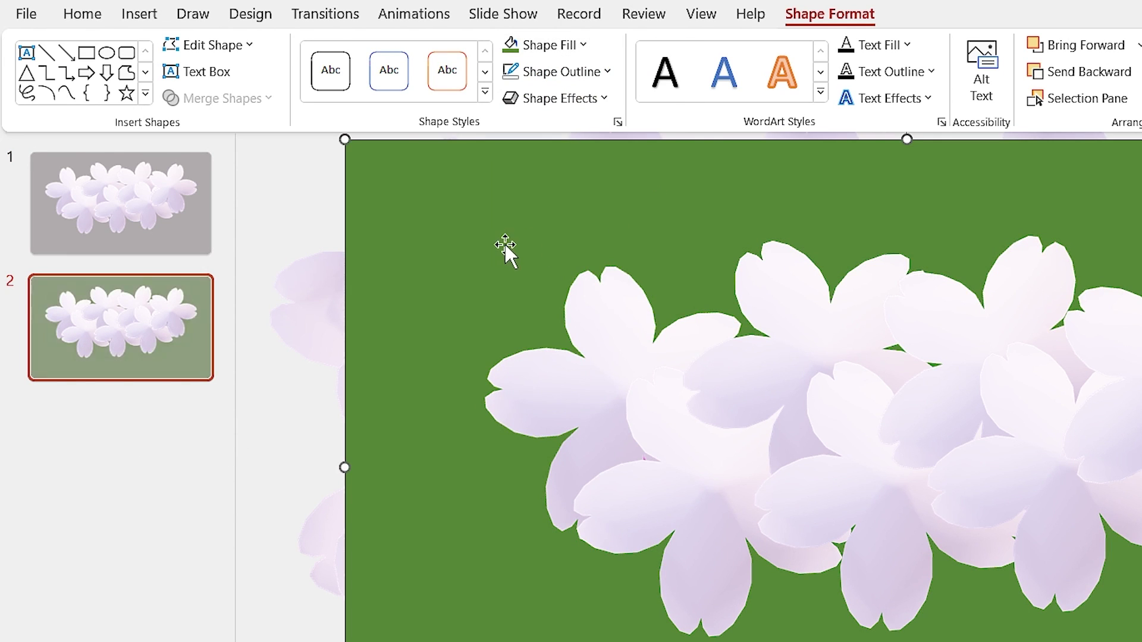
{"action": "left_click_drag", "start_coordinate": [595, 280], "coordinate": [863, 89]}
{"action": "left_click_drag", "start_coordinate": [573, 394], "coordinate": [511, 310]}
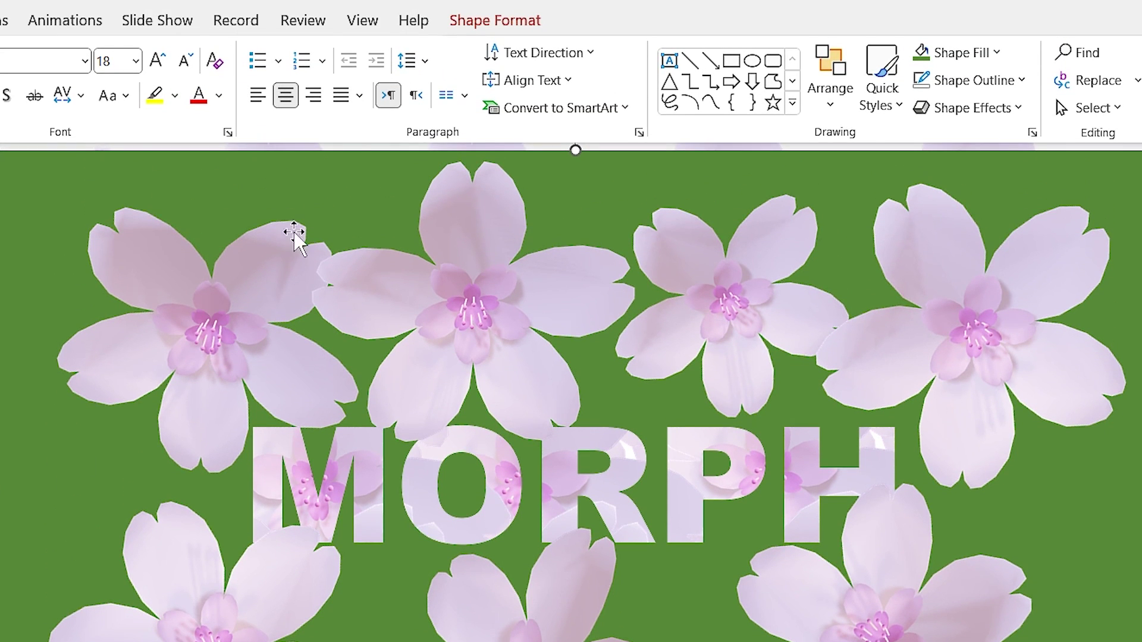
- Give the green panel a shadow at 101% size with 18 pt blur
{"action": "left_click", "coordinate": [476, 22]}
{"action": "left_click", "coordinate": [237, 108]}
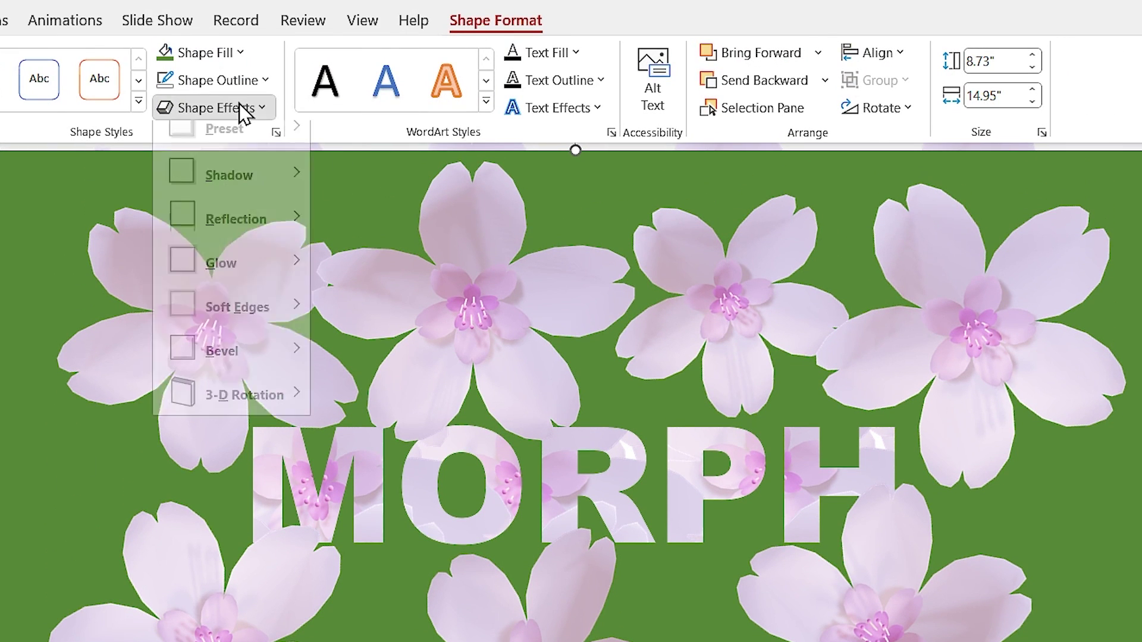
{"action": "mouse_move", "coordinate": [222, 191]}
{"action": "left_click", "coordinate": [276, 134]}
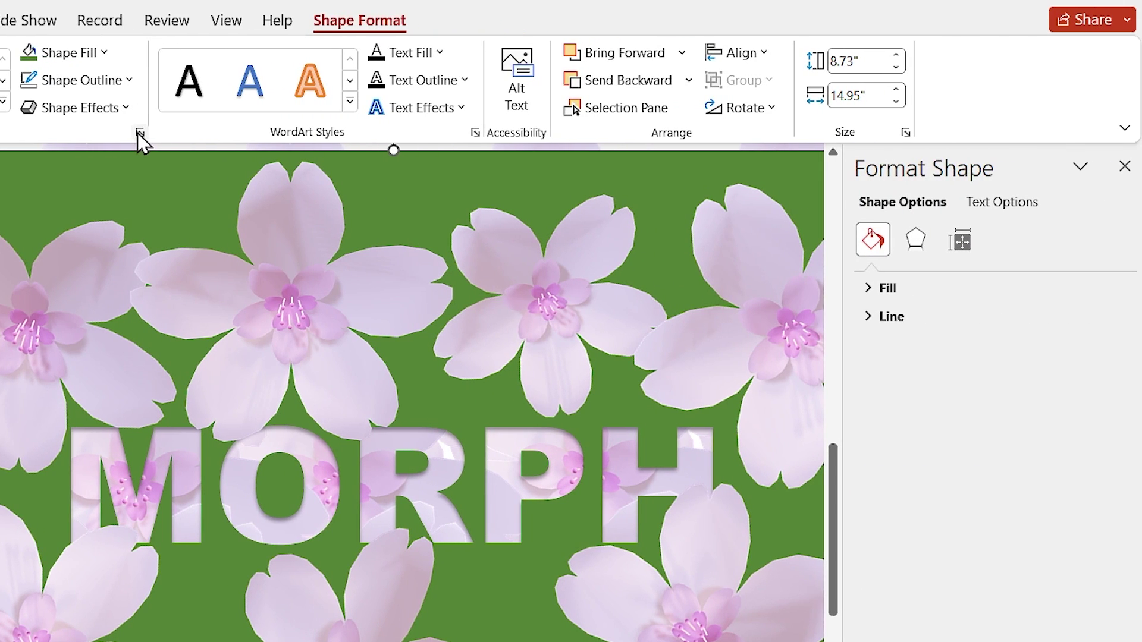
{"action": "left_click", "coordinate": [916, 239]}
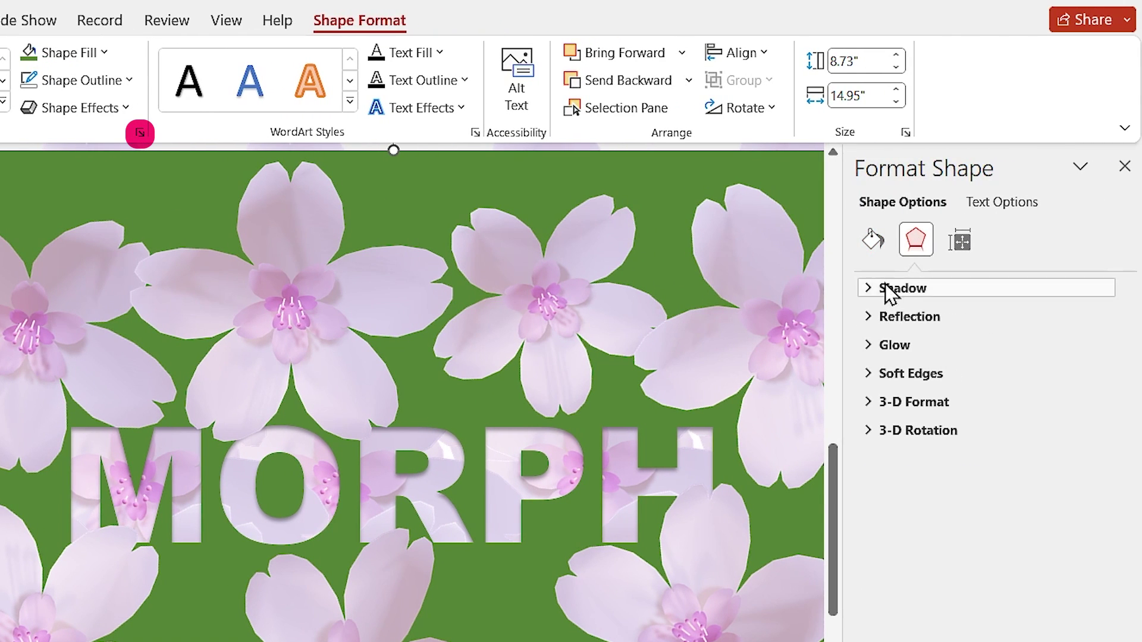
{"action": "left_click", "coordinate": [869, 289]}
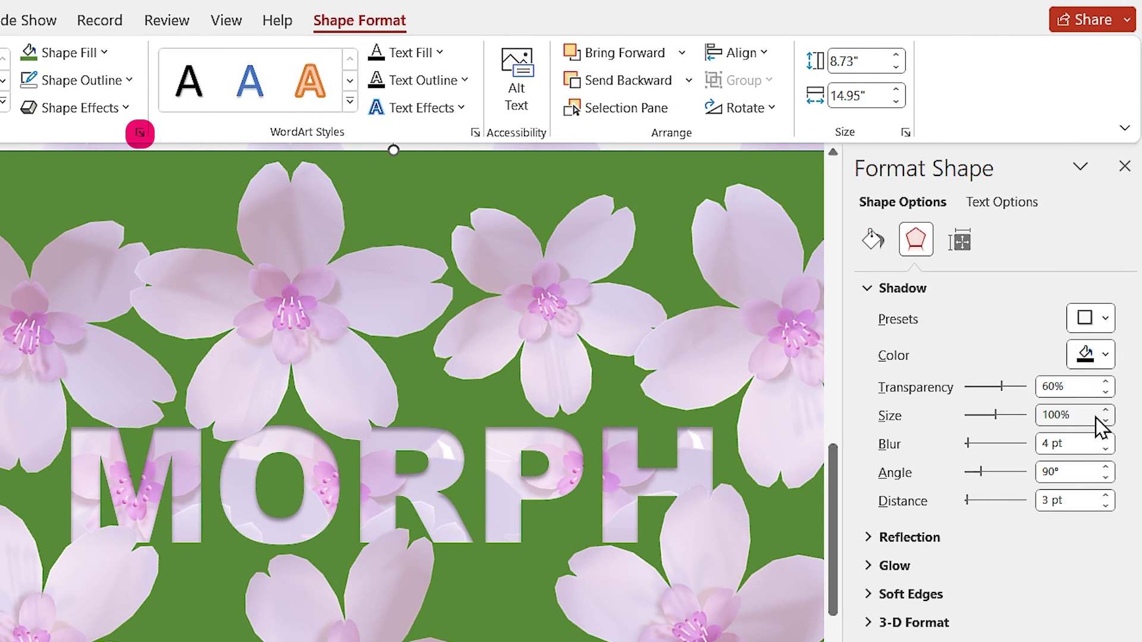
{"action": "left_click", "coordinate": [1105, 410]}
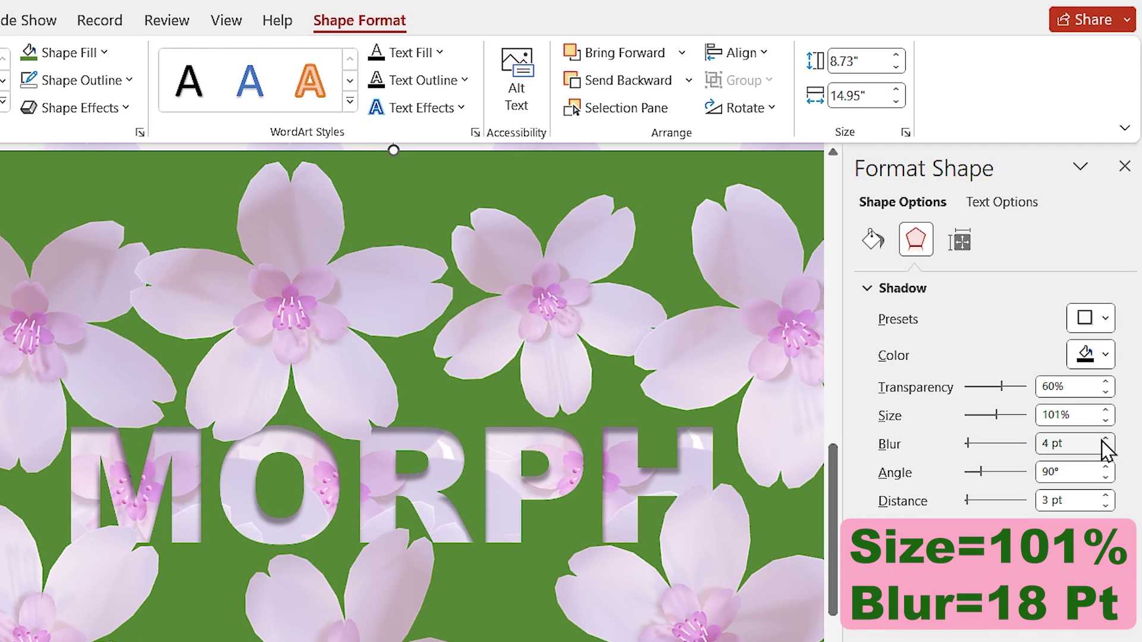
{"action": "double_click", "coordinate": [1071, 444]}
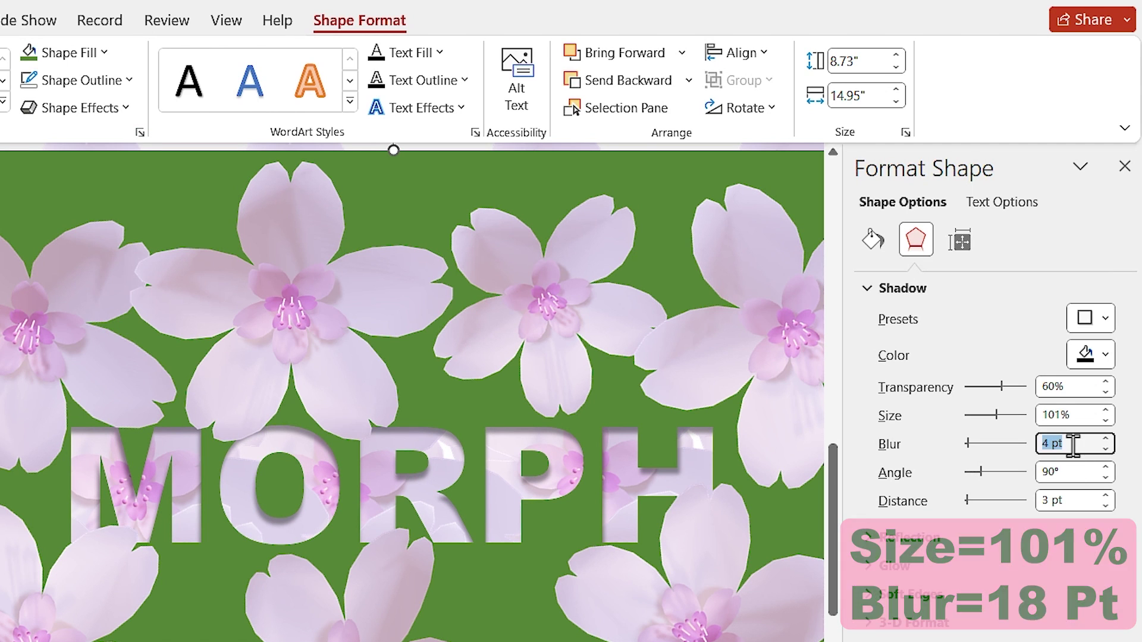
{"action": "type", "text": "18"}
{"action": "key", "text": "Return"}
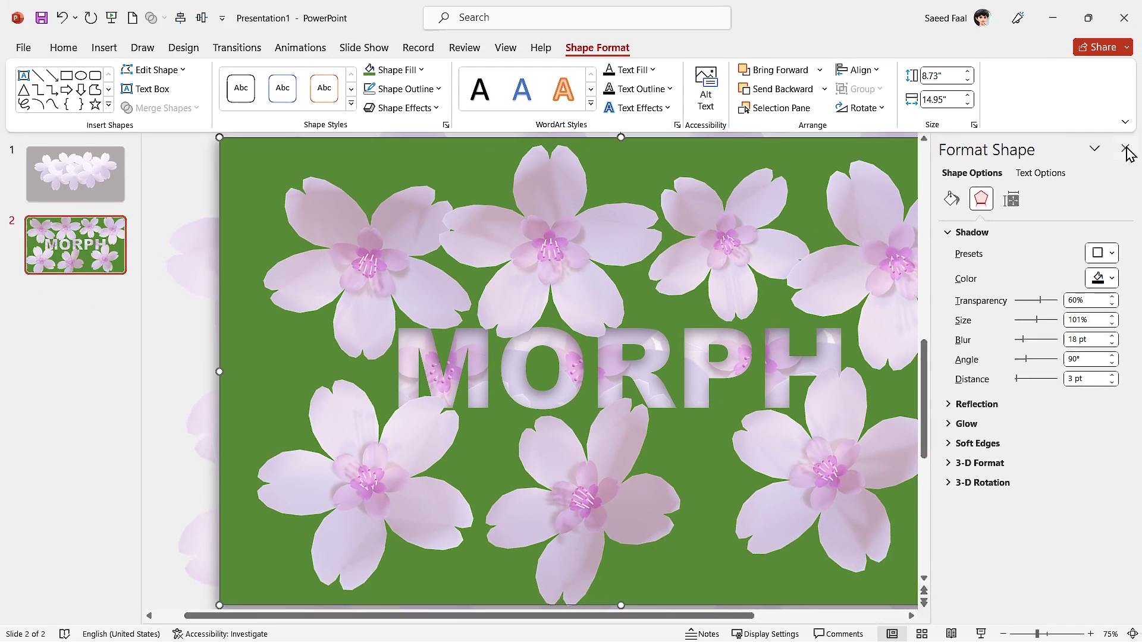
{"action": "left_click", "coordinate": [1125, 149]}
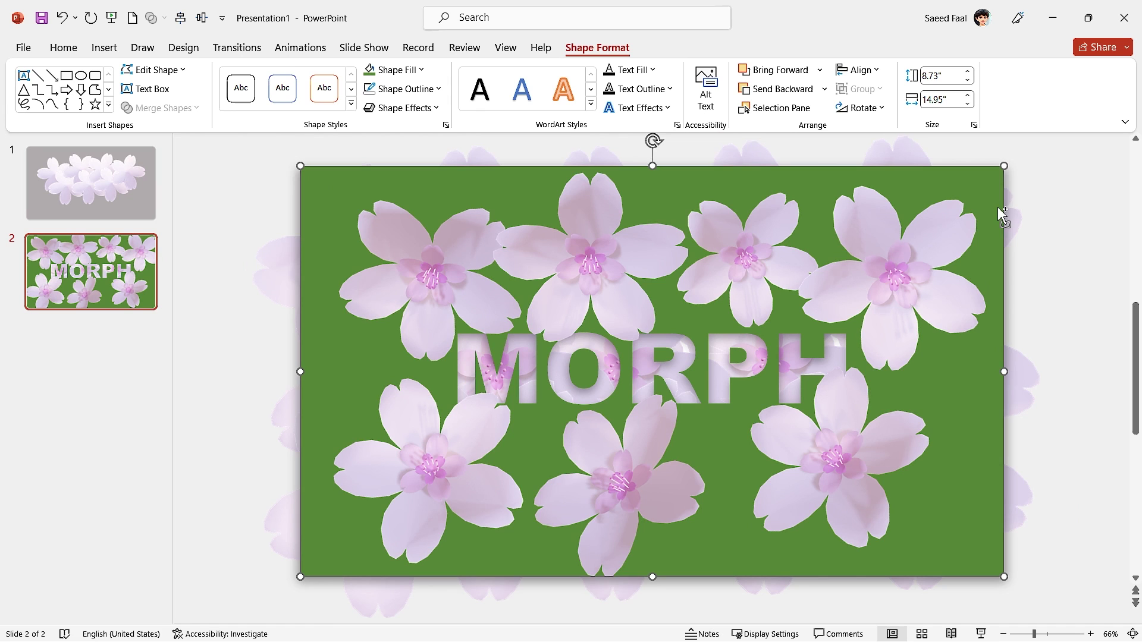
- Enlarge the green panel from its centre and turn the bottom-right blossom to a new angle
{"action": "left_click_drag", "start_coordinate": [1004, 166], "coordinate": [1042, 144]}
{"action": "left_click", "coordinate": [826, 439]}
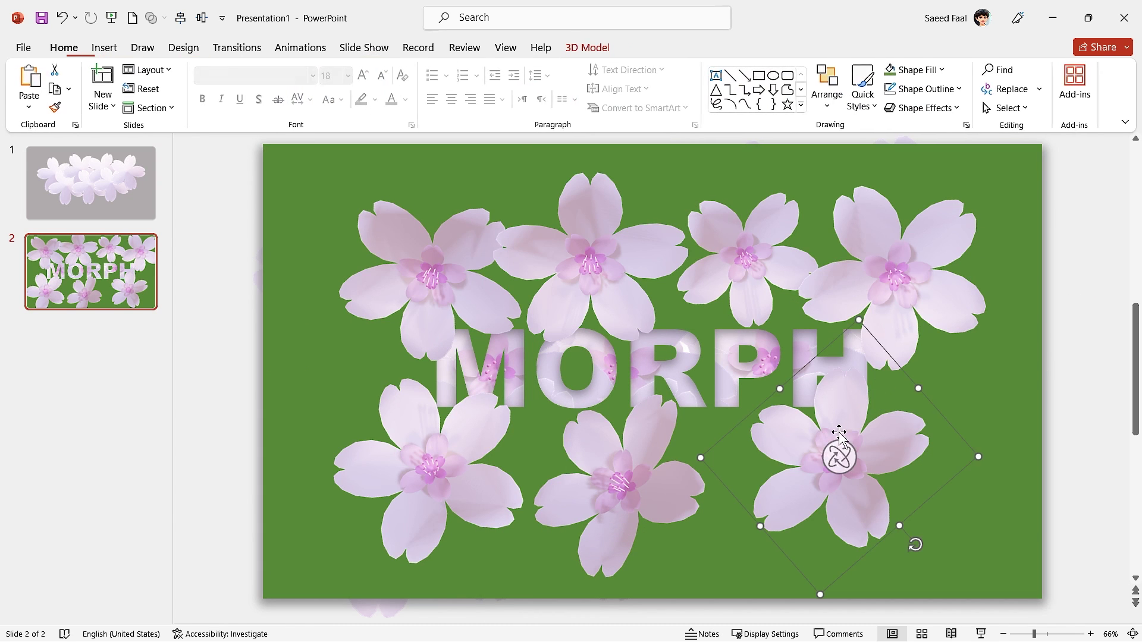
{"action": "left_click_drag", "start_coordinate": [839, 454], "coordinate": [869, 404]}
{"action": "left_click", "coordinate": [884, 294]}
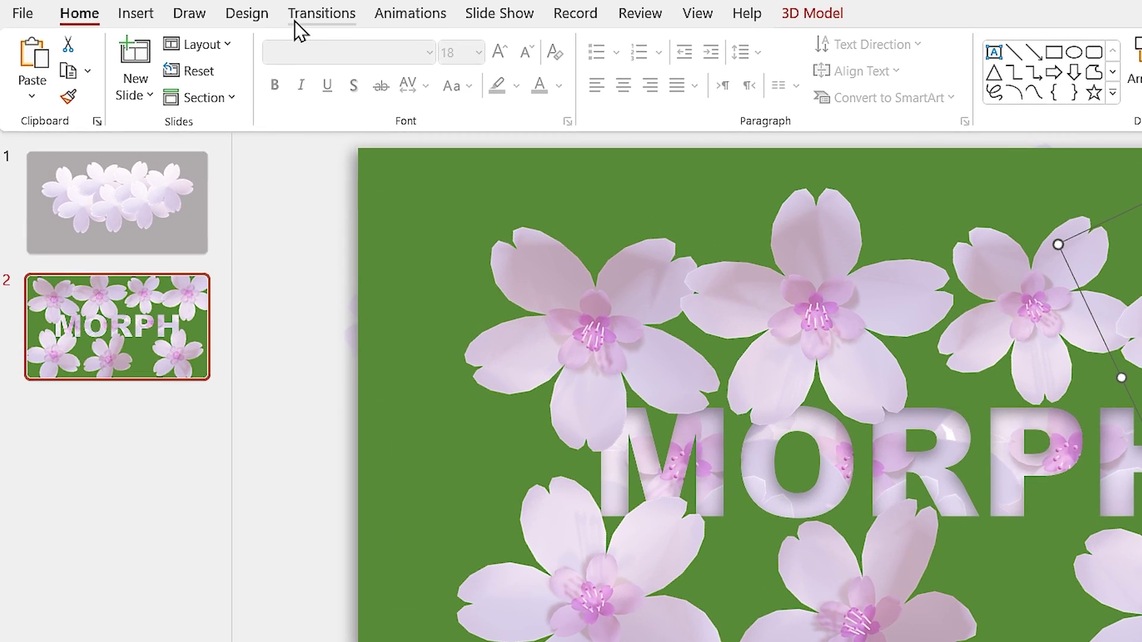
- Give slide 2 the Morph transition from the Transitions tab
{"action": "left_click", "coordinate": [218, 52]}
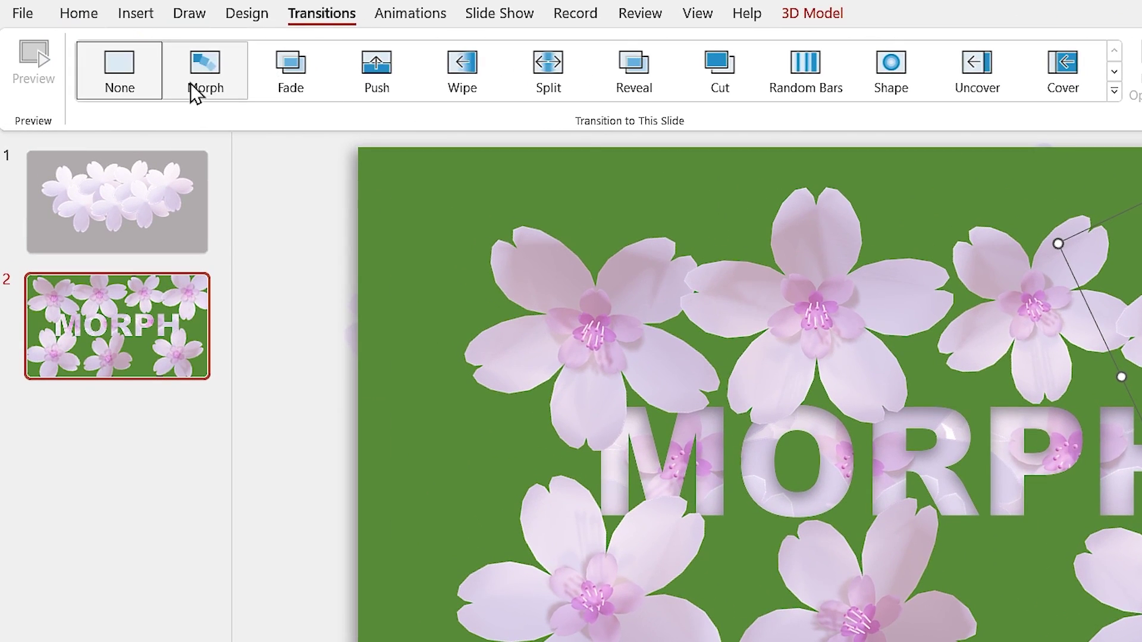
{"action": "left_click", "coordinate": [203, 75]}
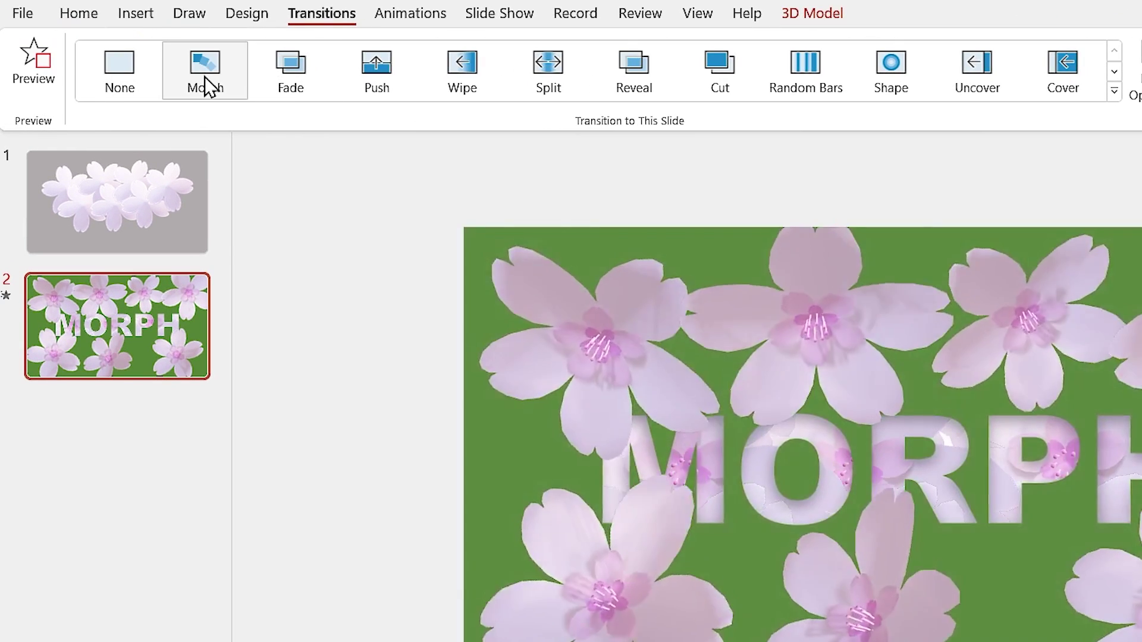